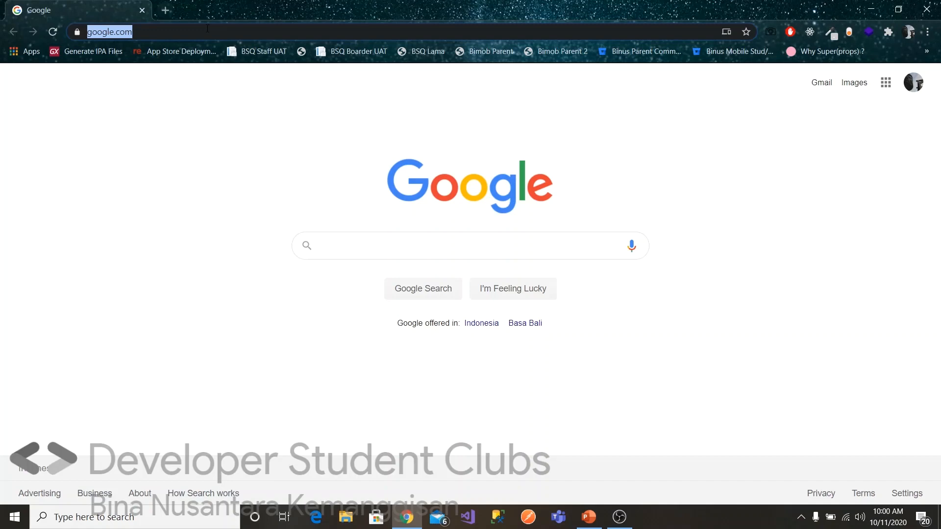
# Step: Search the web for "android studio" and open the official Android Studio download page
pyautogui.write('oid studio')
pyautogui.press('Return')
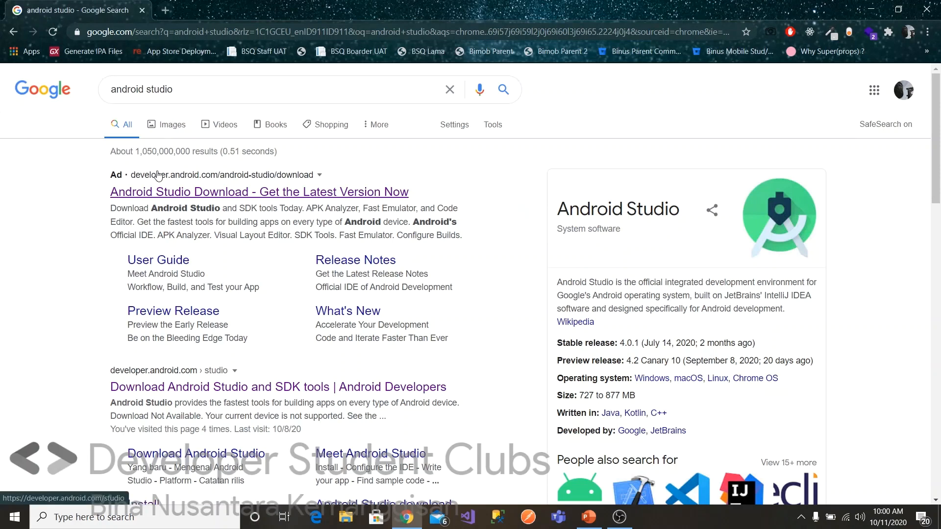
pyautogui.click(151, 195)
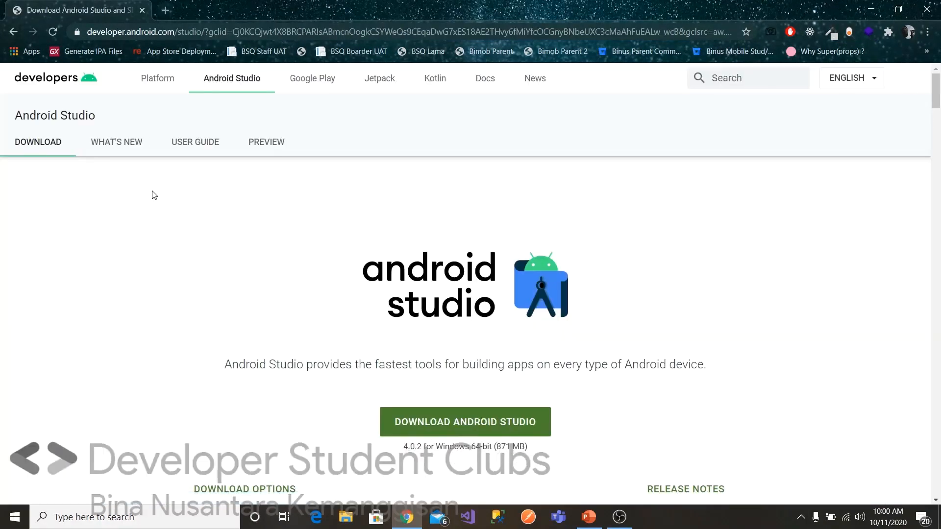
# Step: Agree to the terms and conditions and start downloading Android Studio for Windows
pyautogui.scroll(-1, 302, 258)
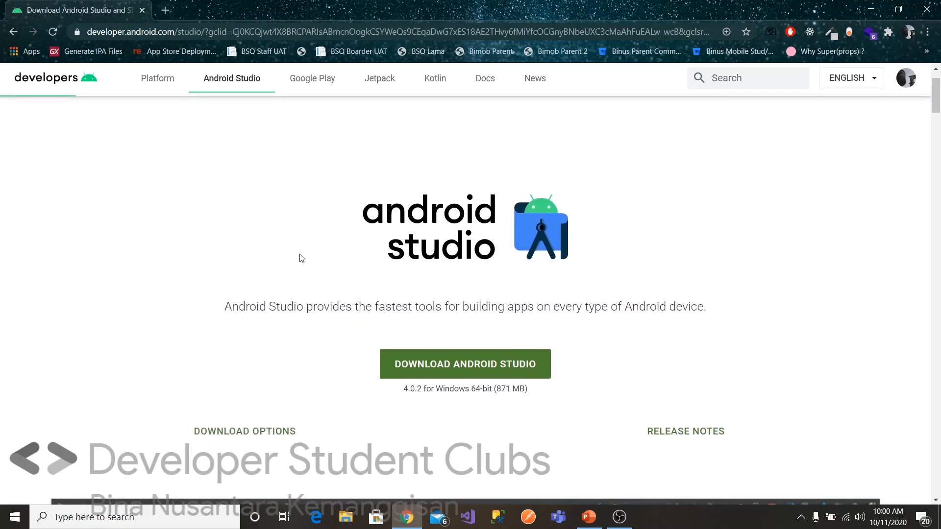
pyautogui.scroll(-1, 302, 258)
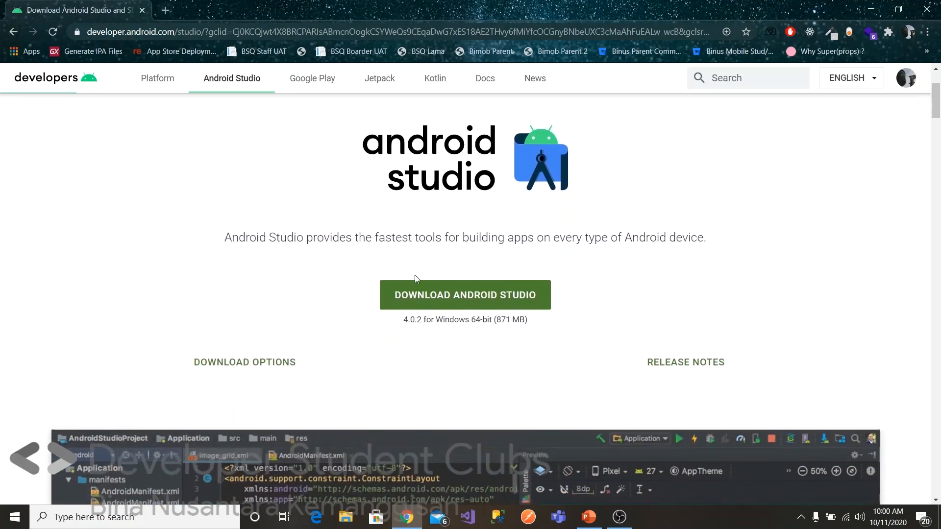
pyautogui.click(443, 295)
pyautogui.scroll(-5, 294, 342)
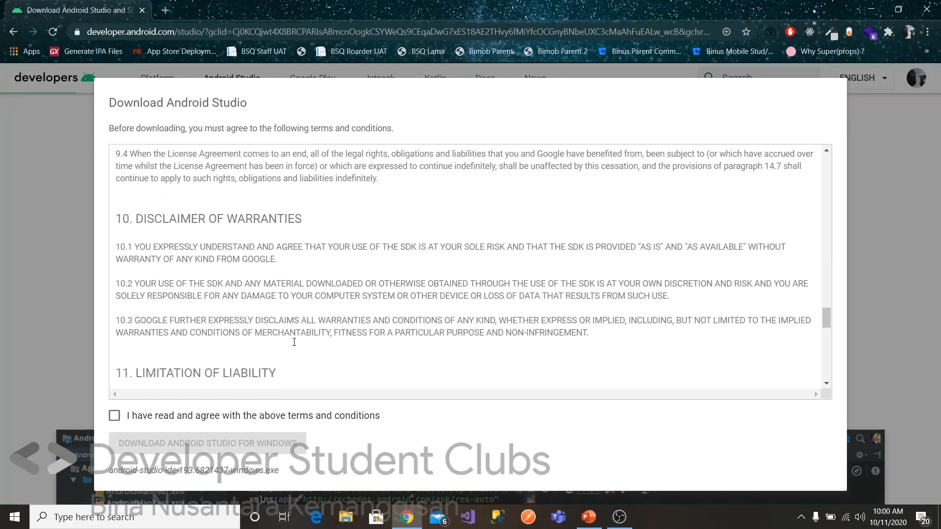
pyautogui.scroll(-10, 294, 342)
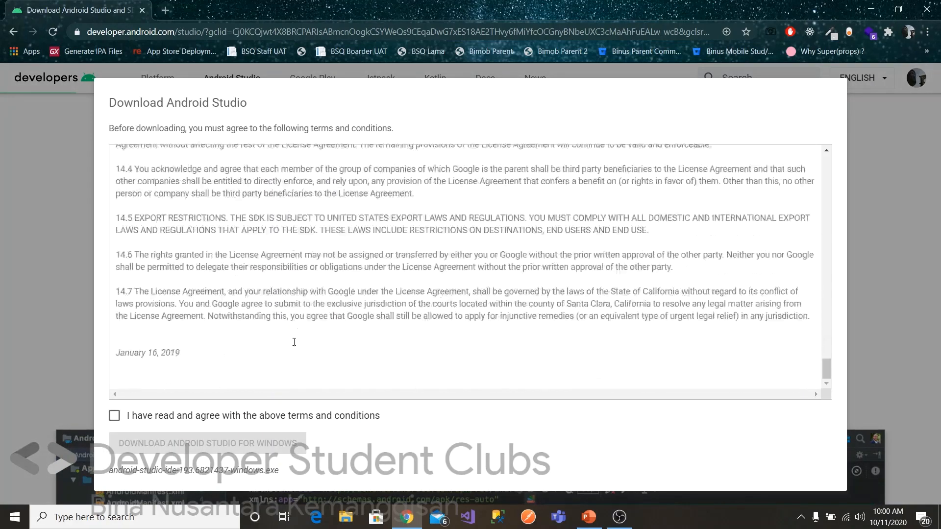
pyautogui.click(115, 415)
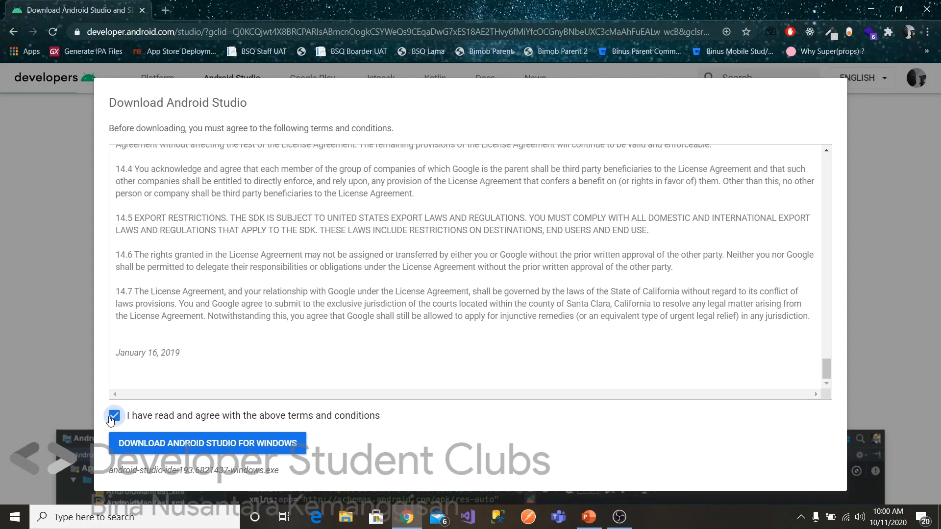
pyautogui.click(189, 444)
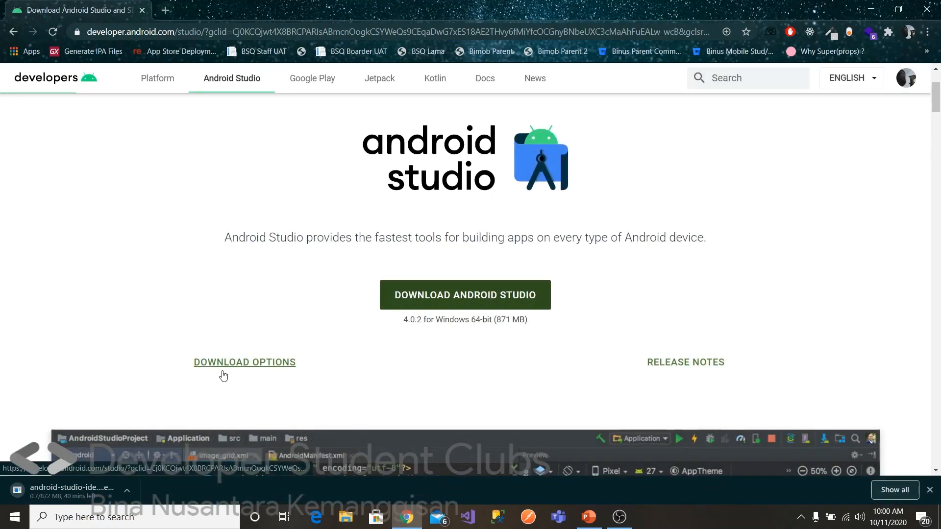
# Step: Cancel the running Android Studio installer download
pyautogui.scroll(3, 223, 376)
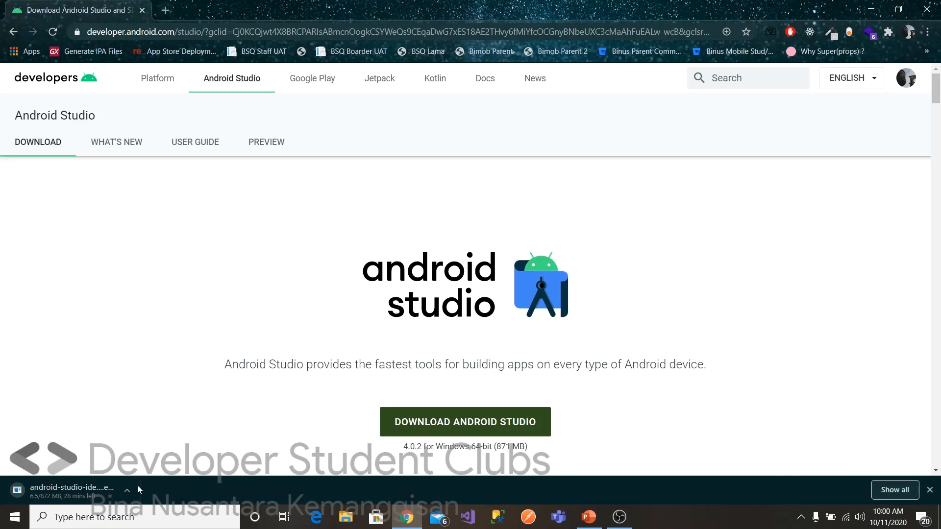
pyautogui.click(125, 490)
pyautogui.click(146, 470)
# Step: Run the existing android-studio-ide-193.6821437-windows installer from the Downloads folder in File Explorer
pyautogui.click(345, 517)
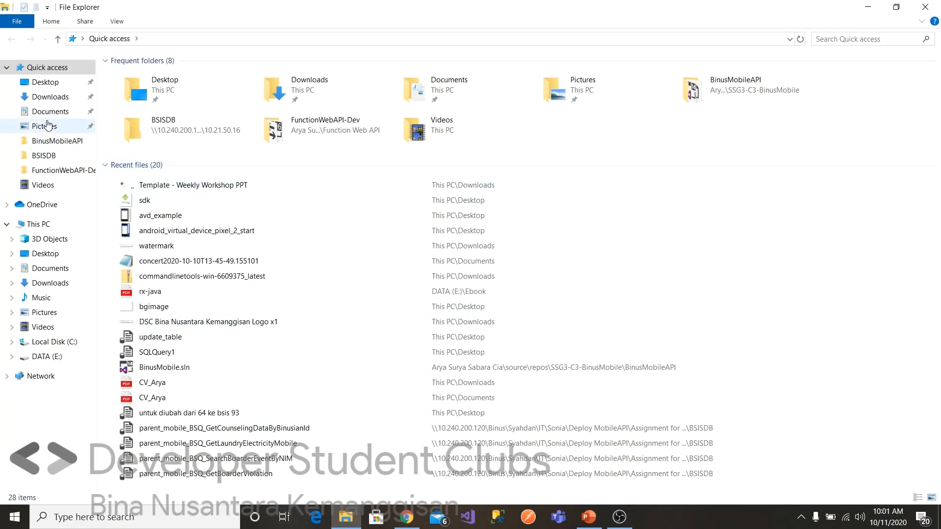
pyautogui.click(51, 96)
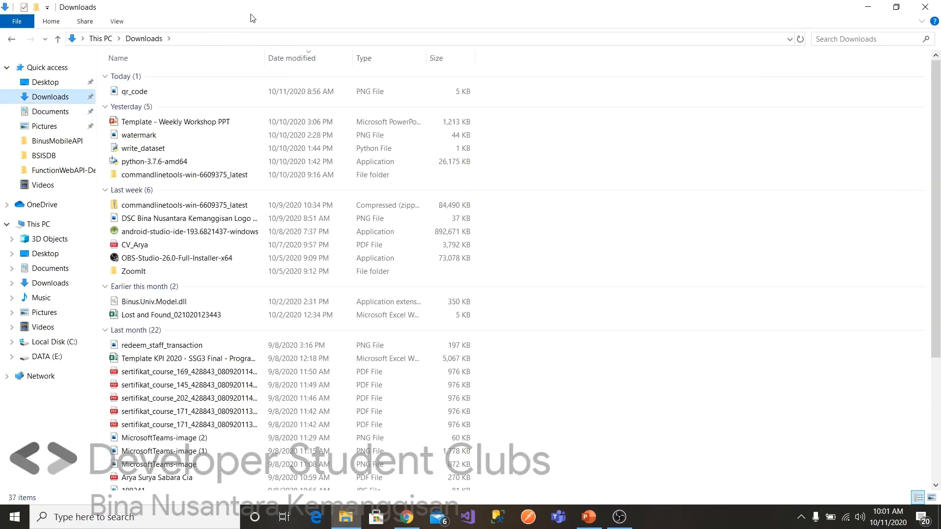
pyautogui.moveTo(269, 10); pyautogui.dragTo(707, 176)
pyautogui.click(580, 398)
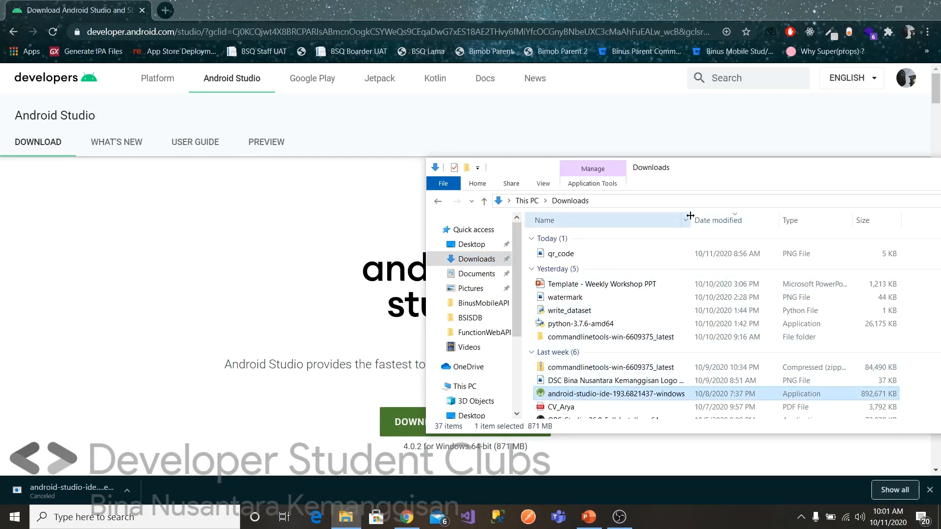
pyautogui.moveTo(691, 219); pyautogui.dragTo(750, 221)
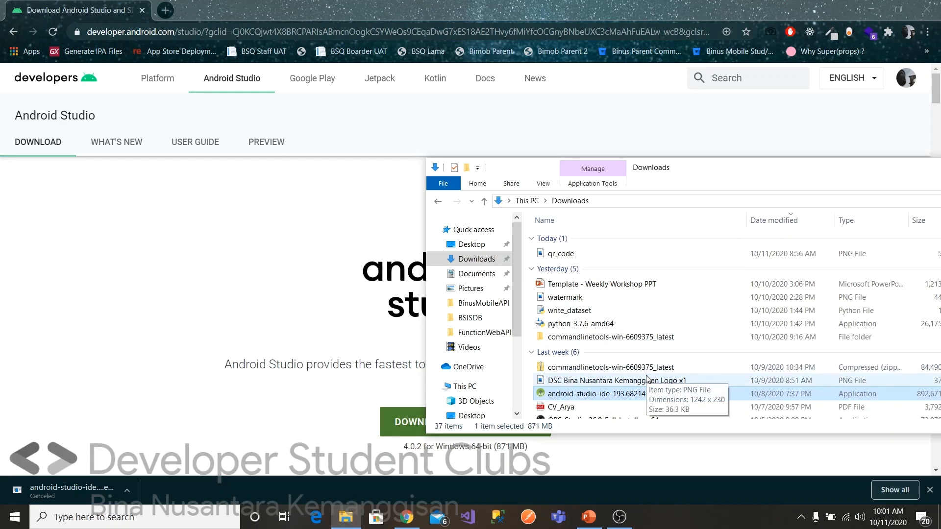
pyautogui.doubleClick(596, 395)
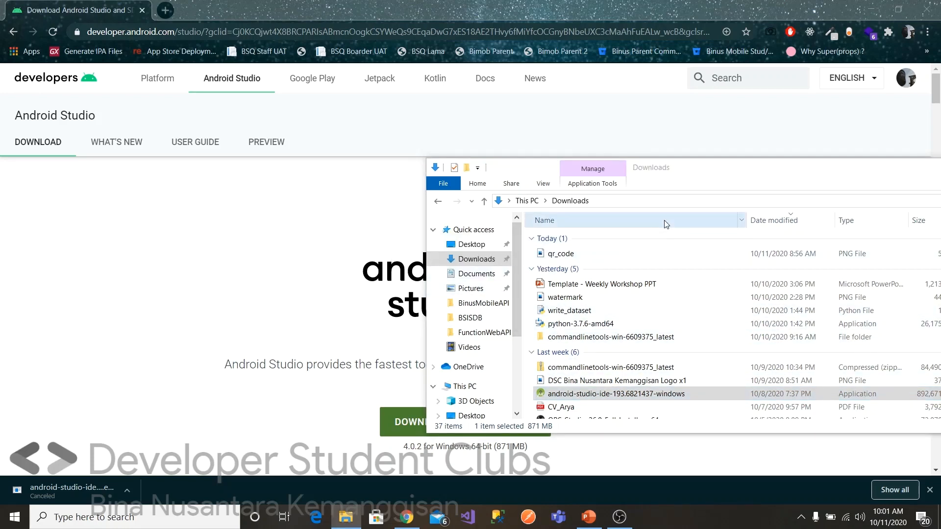
# Step: Close the Downloads window and bring the Android Studio Setup window to the front
pyautogui.moveTo(738, 171); pyautogui.dragTo(547, 133)
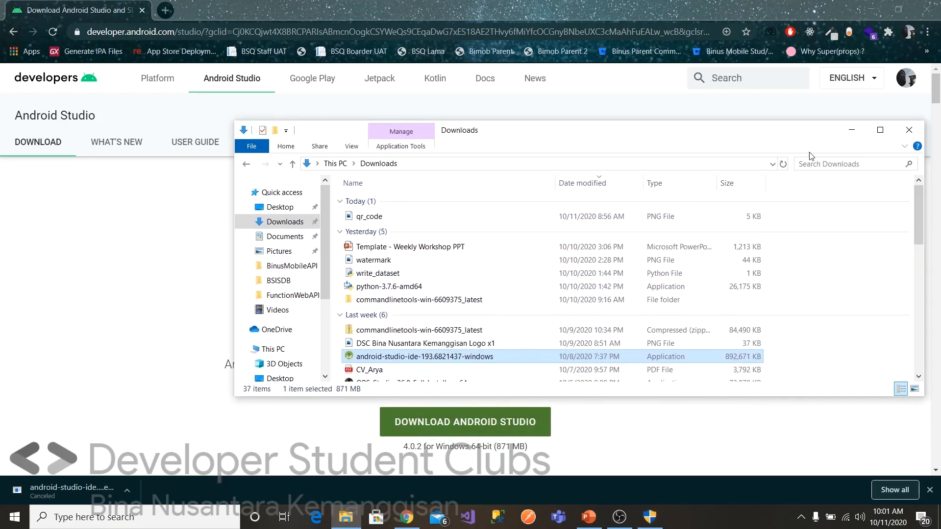
pyautogui.click(909, 130)
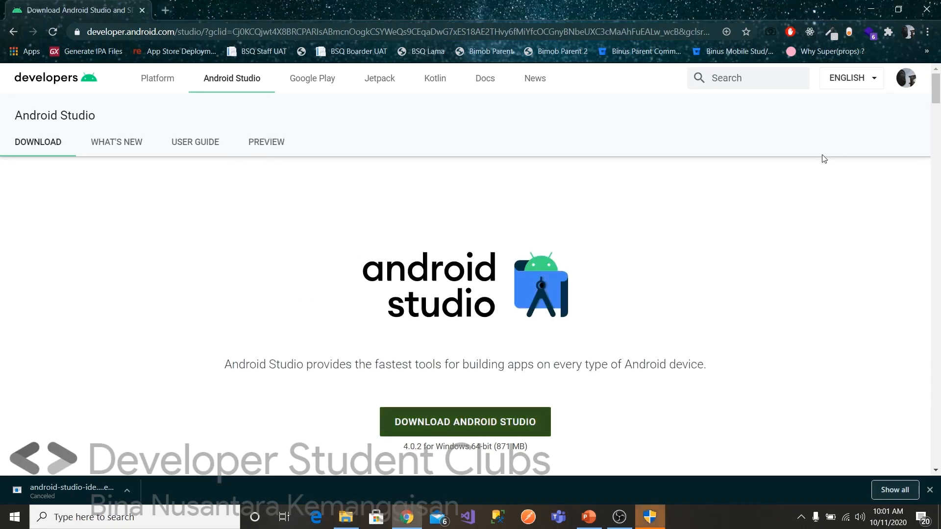
pyautogui.click(662, 510)
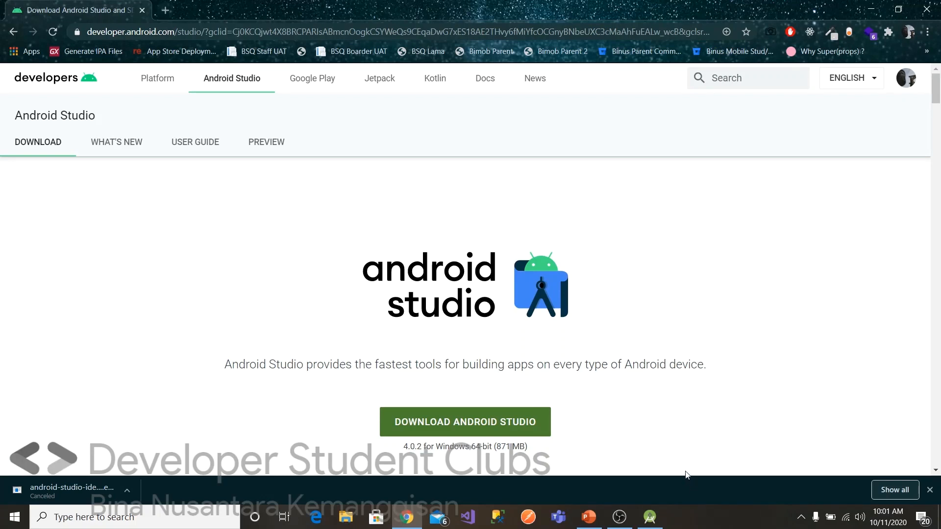
pyautogui.click(648, 516)
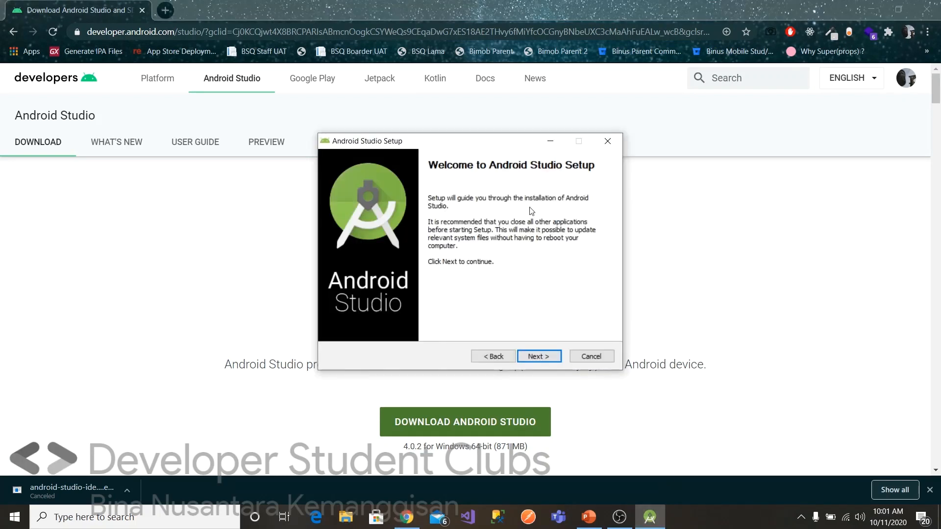
# Step: Install Android Studio with Android Virtual Device in C:\Program Files\Android\Android Studio, using the Android Studio Start Menu folder
pyautogui.moveTo(479, 142); pyautogui.dragTo(440, 141)
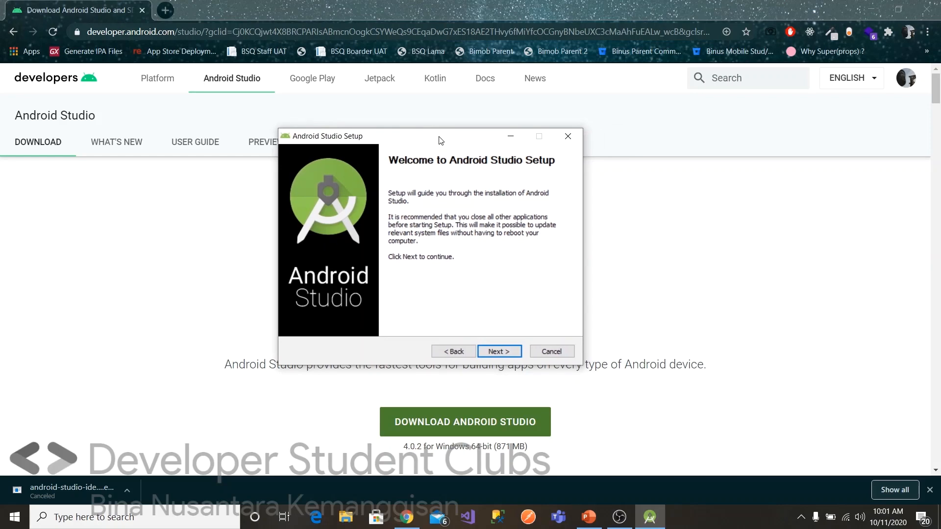
pyautogui.click(505, 352)
pyautogui.moveTo(400, 247)
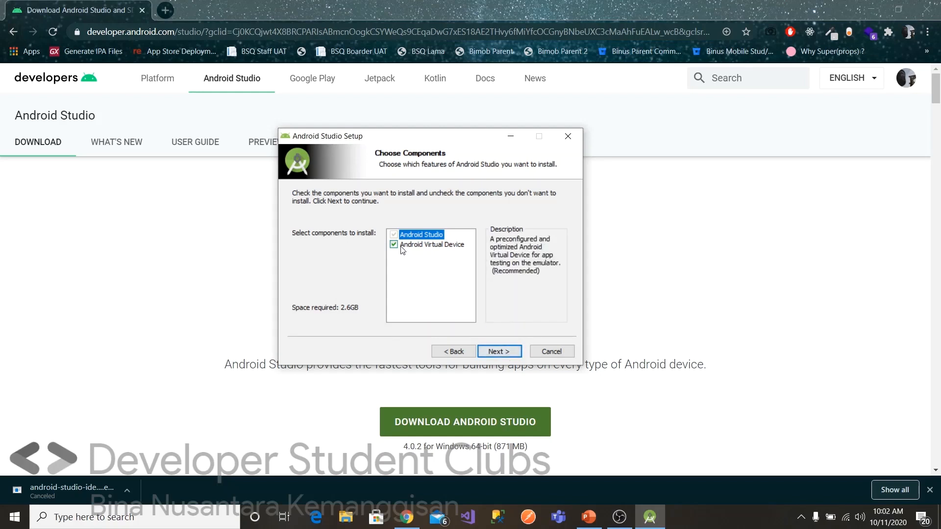
pyautogui.click(489, 351)
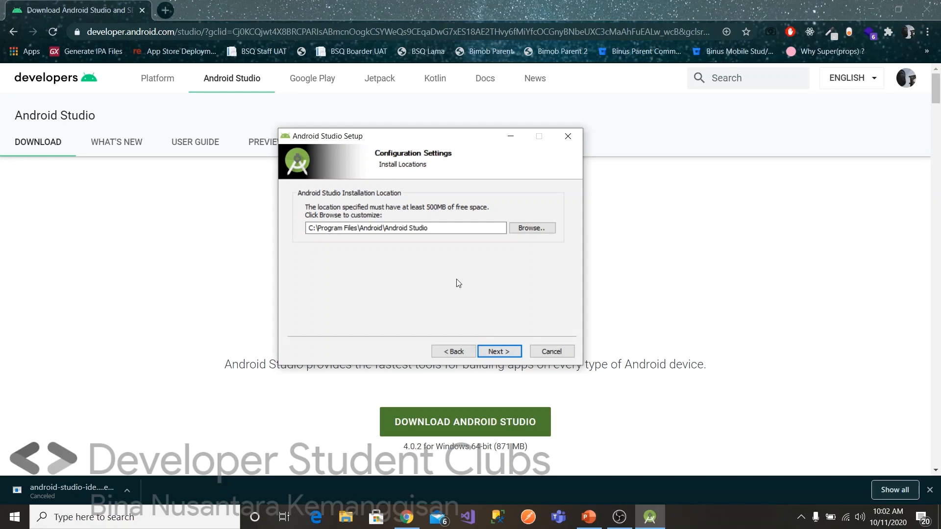
pyautogui.click(500, 351)
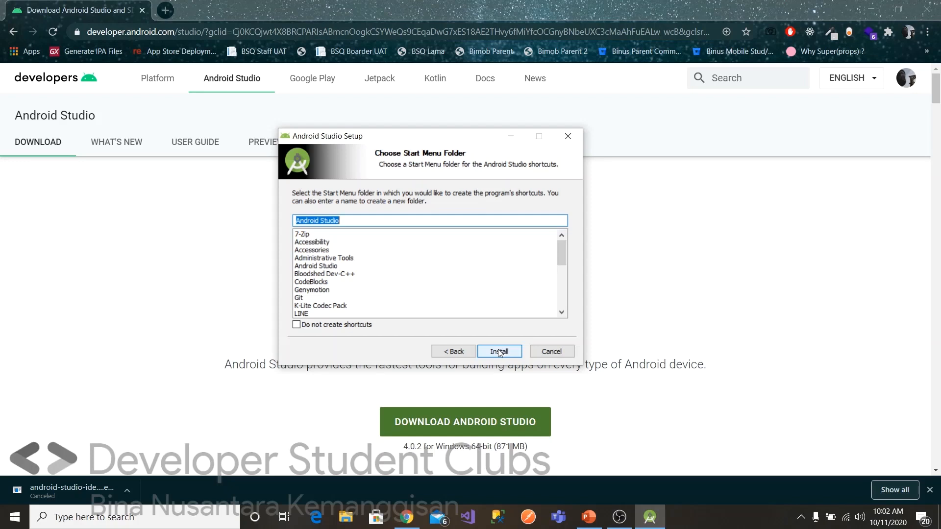
pyautogui.click(499, 351)
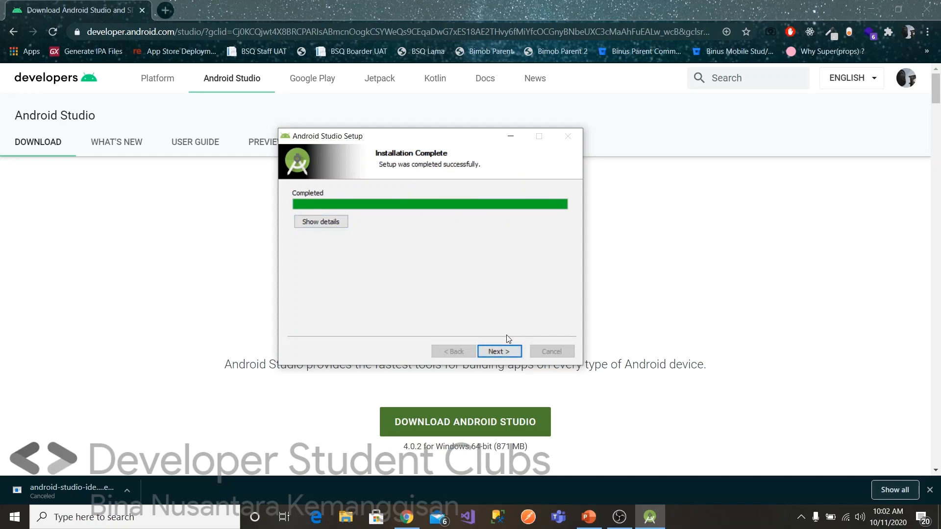
# Step: Finish the setup with Start Android Studio enabled and bring up the Android Studio Setup Wizard
pyautogui.click(498, 348)
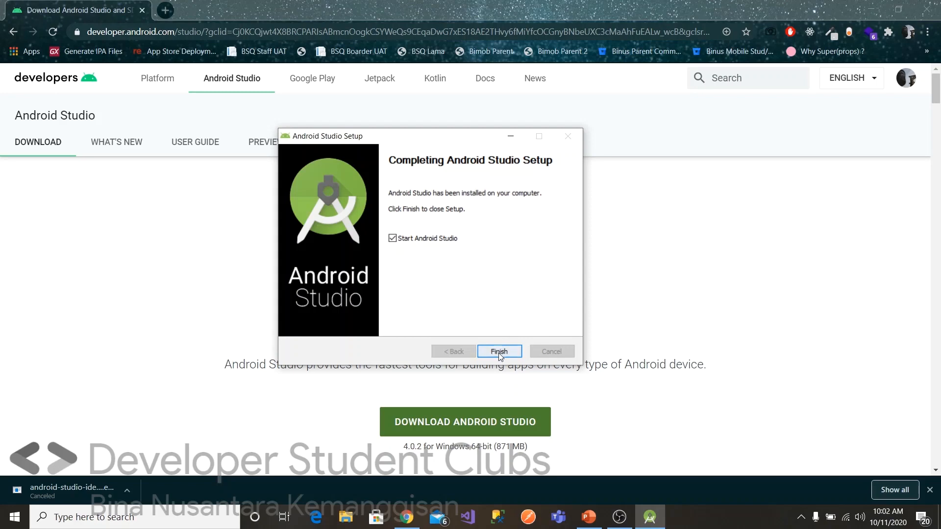
pyautogui.click(498, 352)
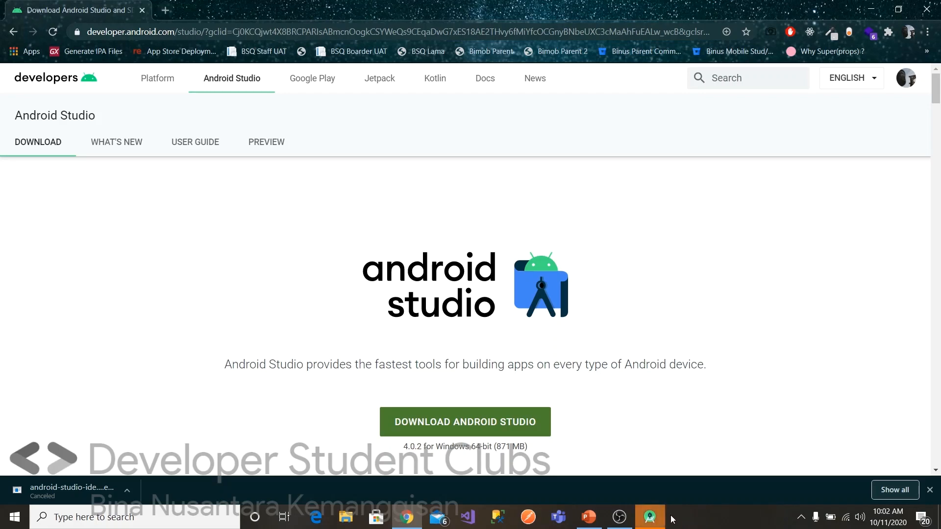
pyautogui.click(648, 512)
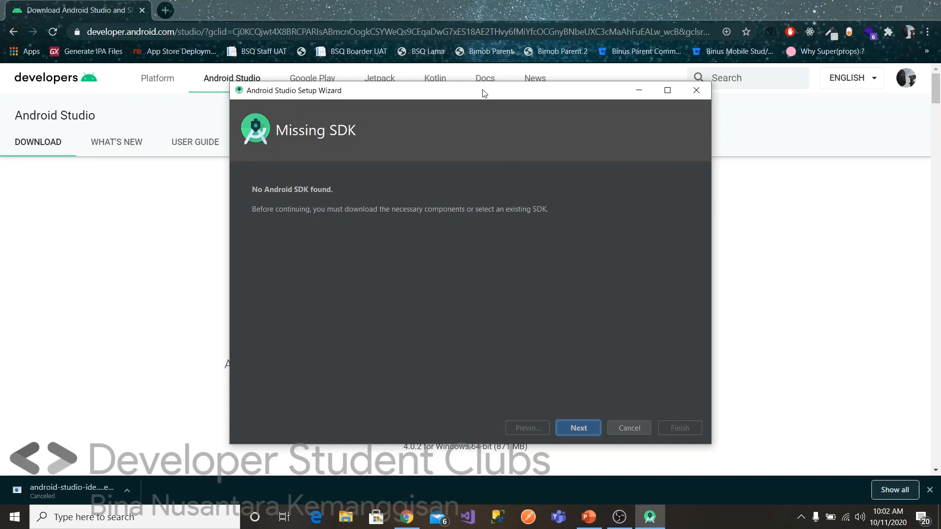
pyautogui.moveTo(487, 94); pyautogui.dragTo(484, 79)
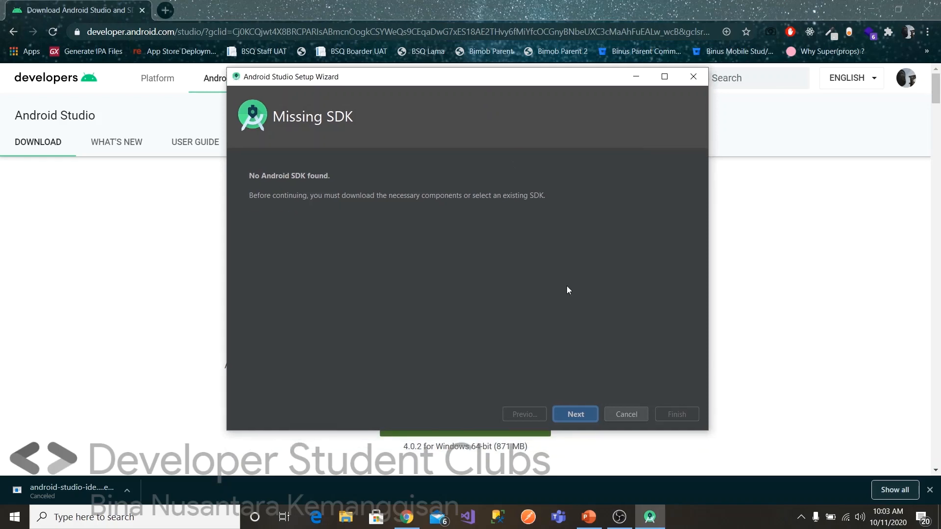
# Step: Continue past the missing SDK page and review the Android SDK, API 30: Android 10.0+ (R) and SDK location settings
pyautogui.click(583, 415)
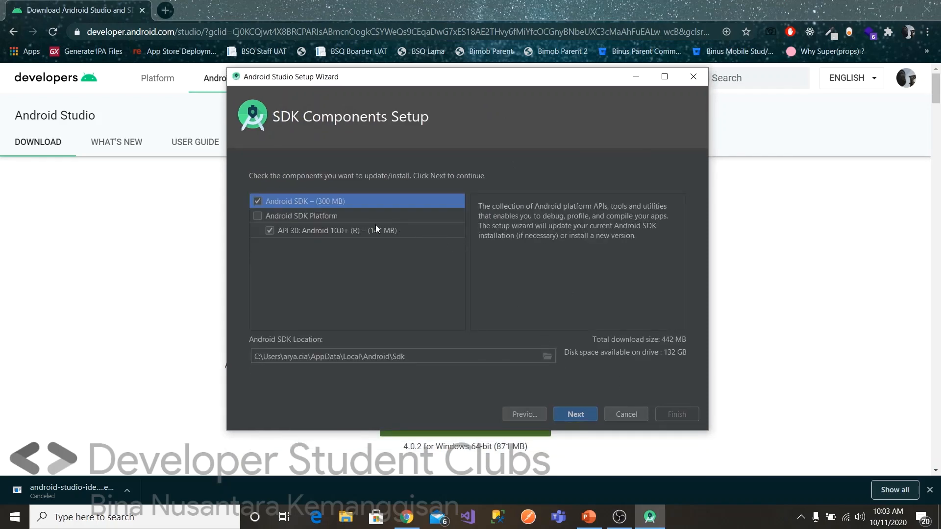
pyautogui.click(258, 199)
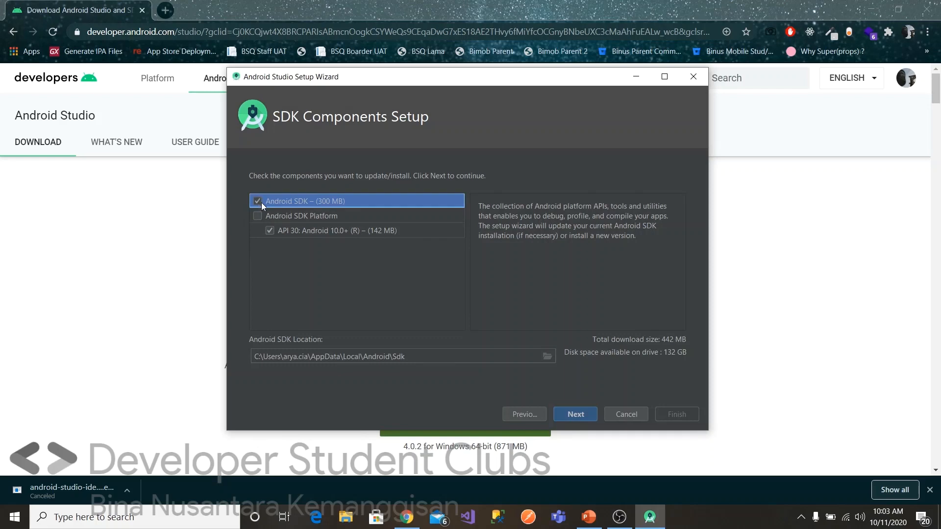
pyautogui.click(285, 232)
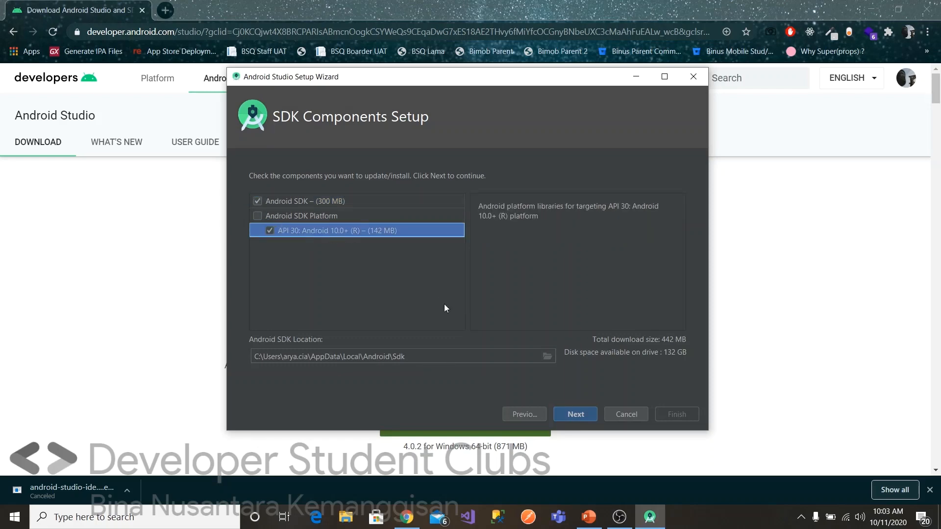
pyautogui.click(410, 356)
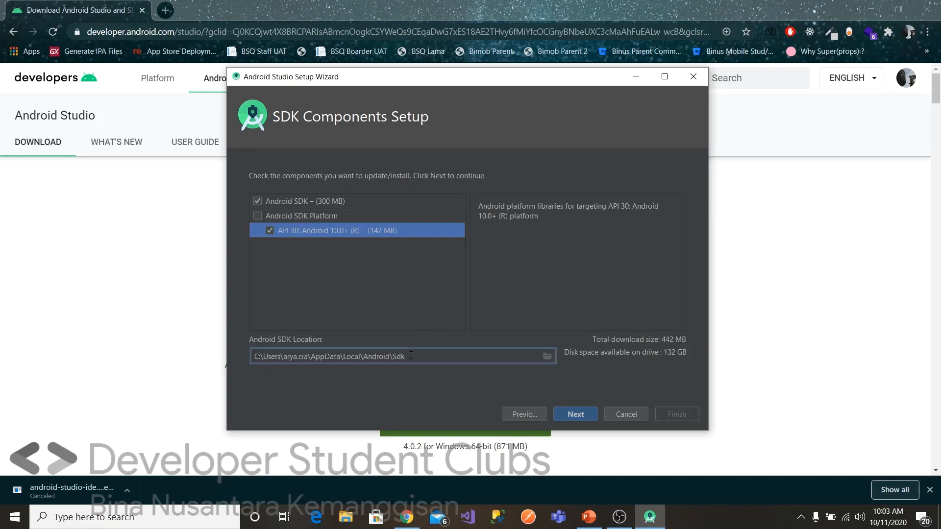
pyautogui.moveTo(416, 356); pyautogui.dragTo(229, 370)
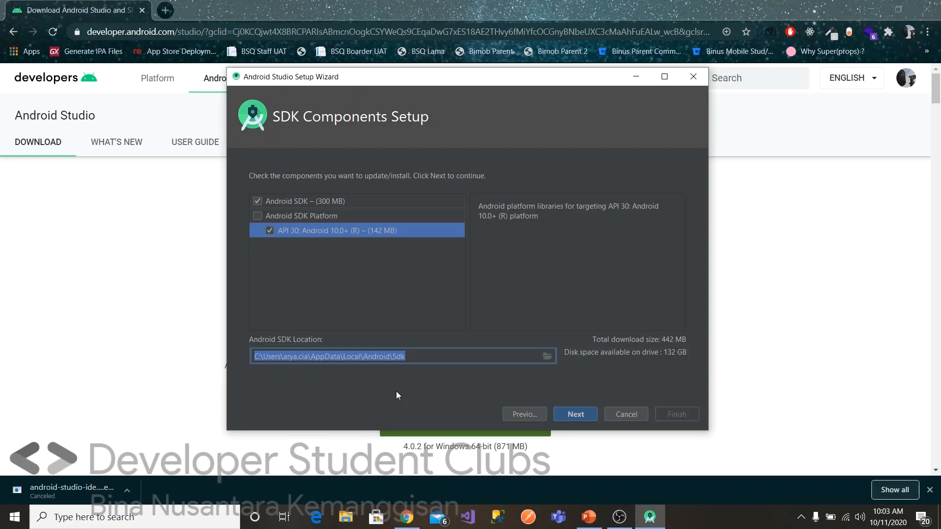
pyautogui.click(589, 304)
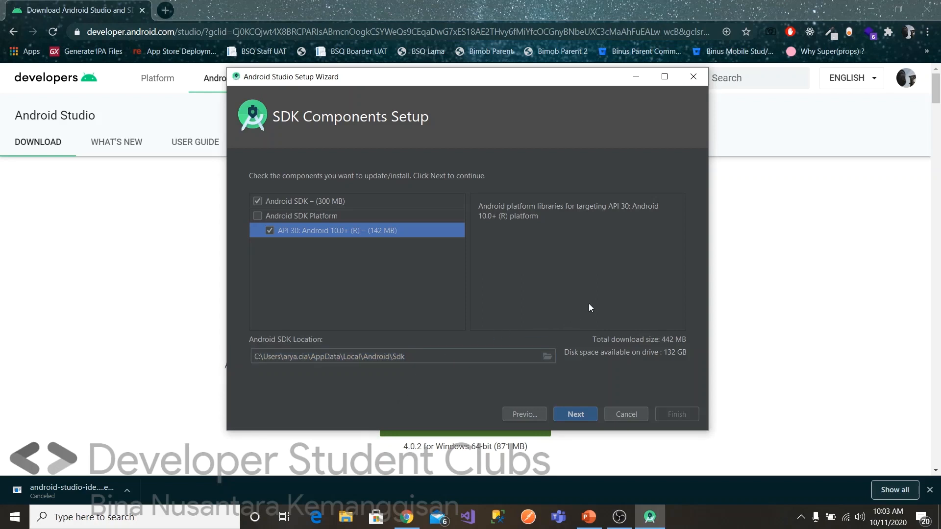
# Step: Accept the selected SDK components, verify the settings and start downloading the components
pyautogui.click(581, 414)
pyautogui.scroll(-1, 410, 334)
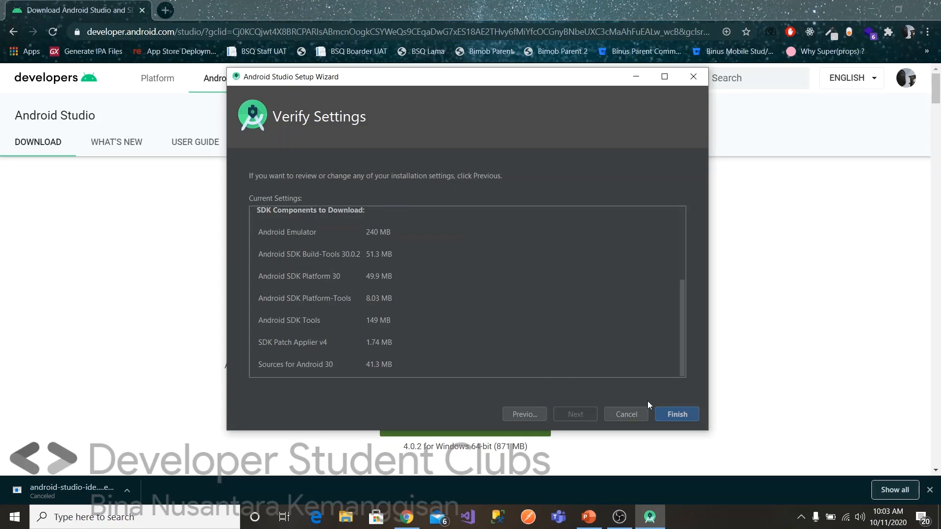
pyautogui.click(675, 416)
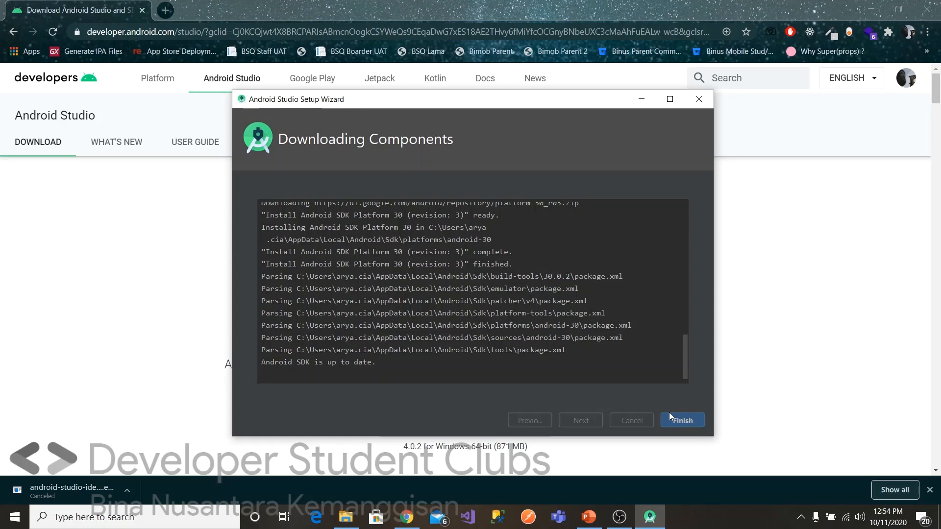
# Step: Finish the SDK component setup and reposition the Welcome to Android Studio window near the screen's center
pyautogui.click(675, 421)
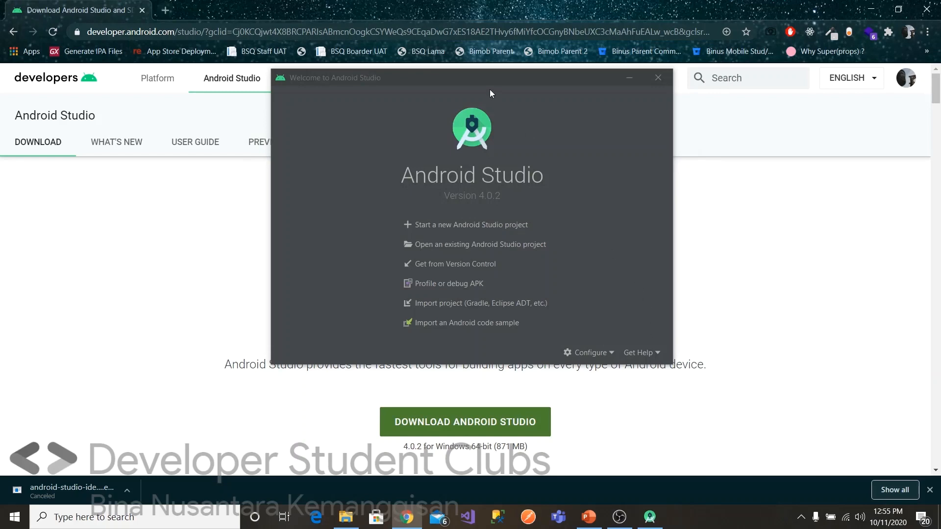
pyautogui.moveTo(488, 76); pyautogui.dragTo(489, 131)
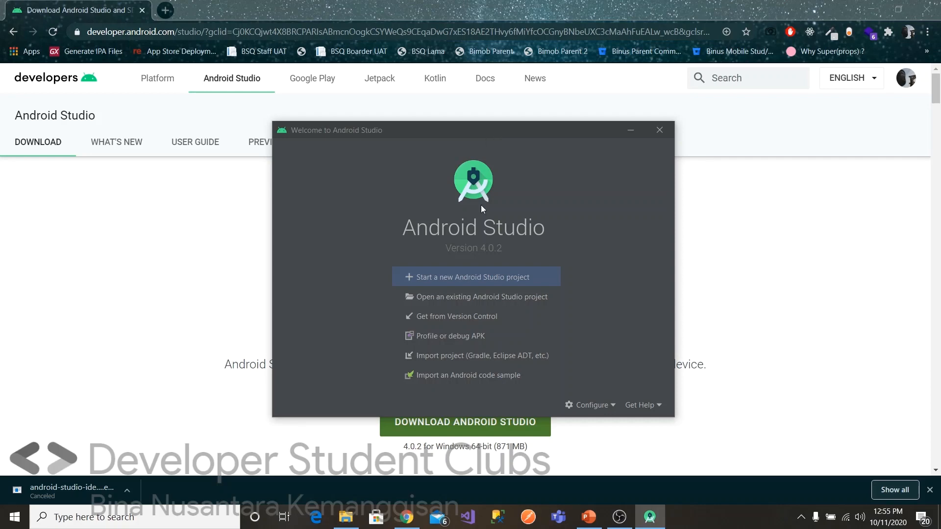
pyautogui.moveTo(487, 128); pyautogui.dragTo(490, 113)
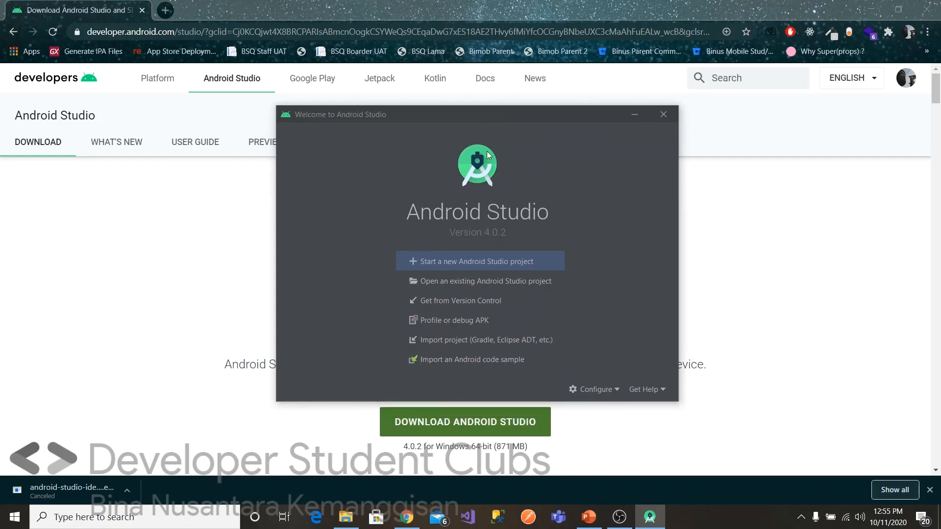
# Step: Create an Empty Activity project named My Application in Kotlin with minimum SDK API 16: Android 4.1 (Jelly Bean)
pyautogui.click(465, 257)
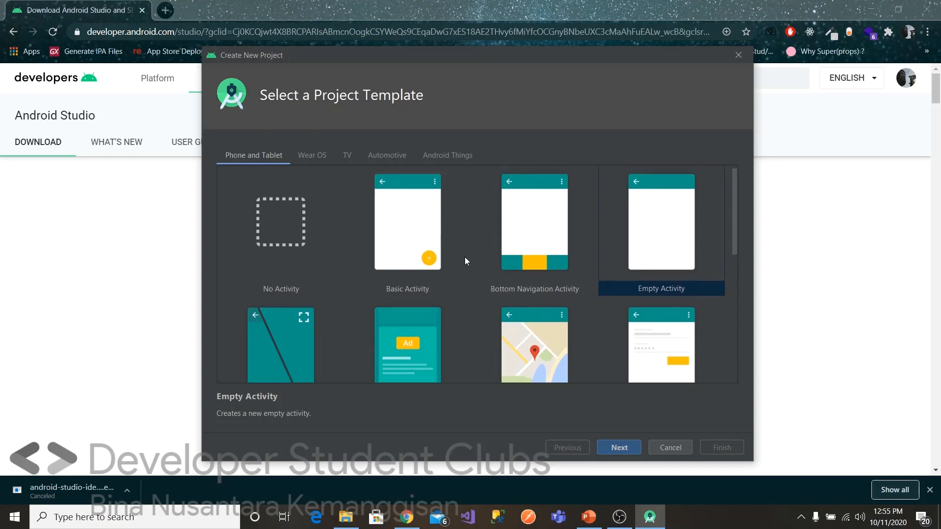
pyautogui.click(657, 240)
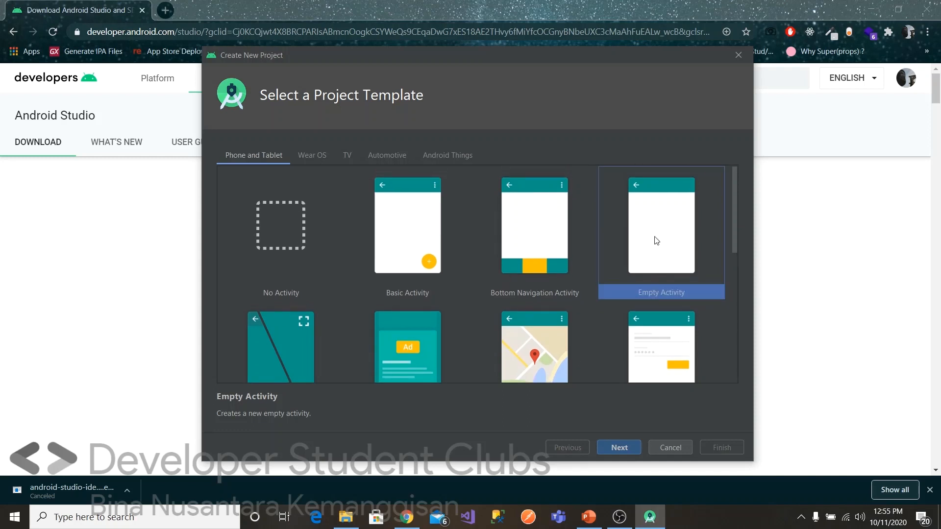
pyautogui.click(624, 447)
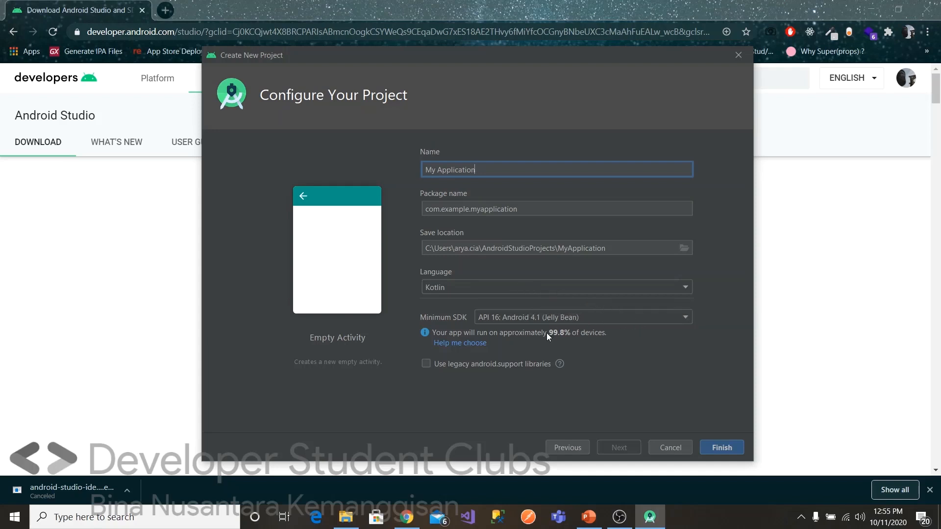
pyautogui.click(715, 447)
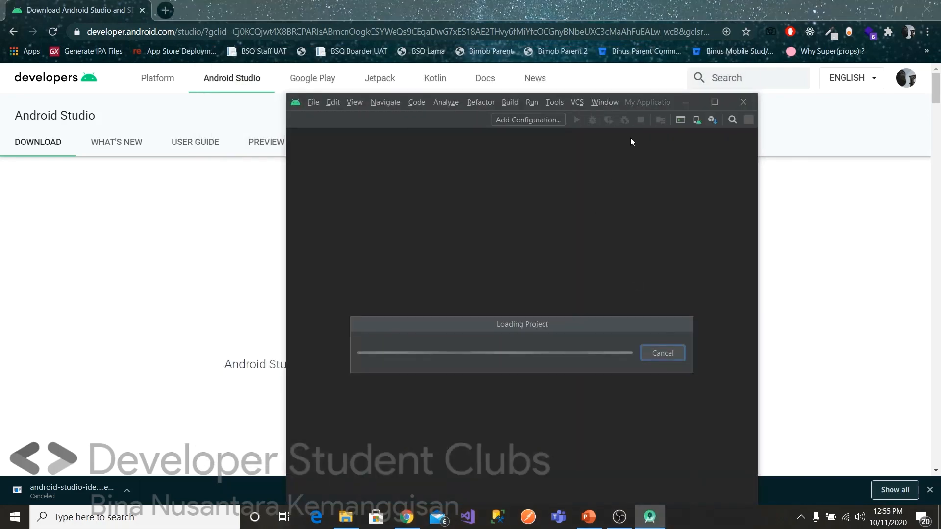
# Step: Maximize the project window, dismiss the Tip of the Day and widen the project tree
pyautogui.click(714, 102)
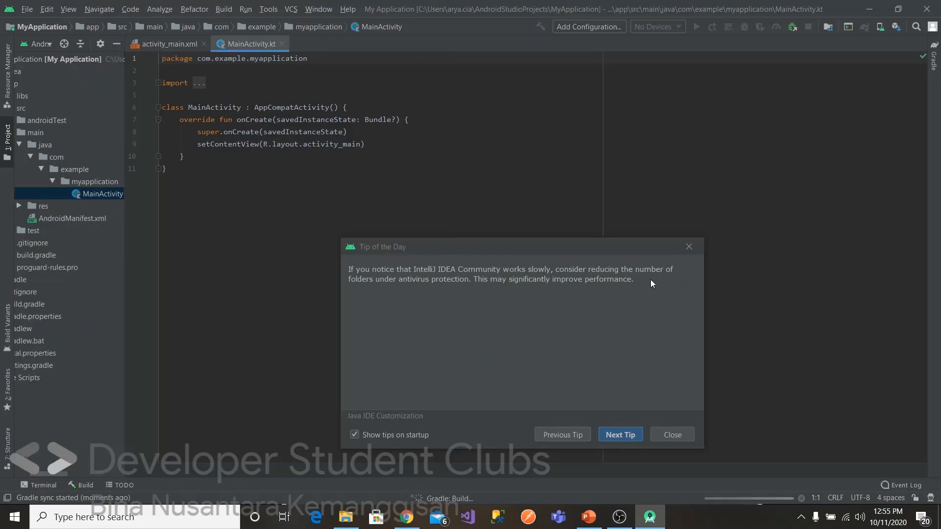
pyautogui.click(669, 434)
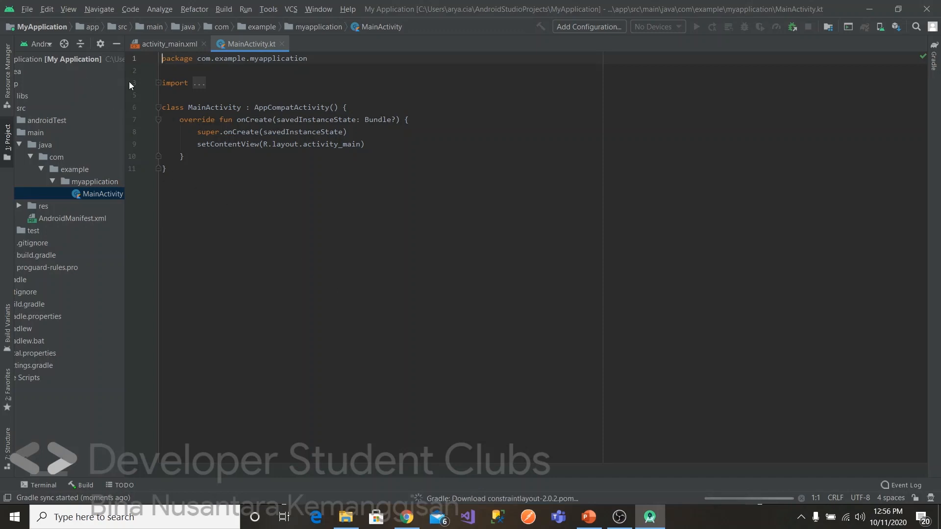
pyautogui.moveTo(126, 93); pyautogui.dragTo(245, 96)
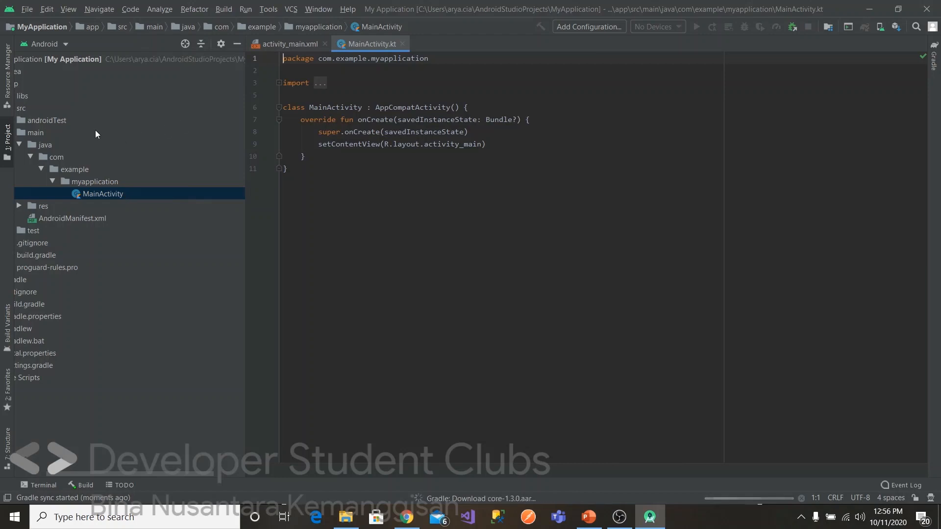
pyautogui.click(8, 100)
pyautogui.click(9, 101)
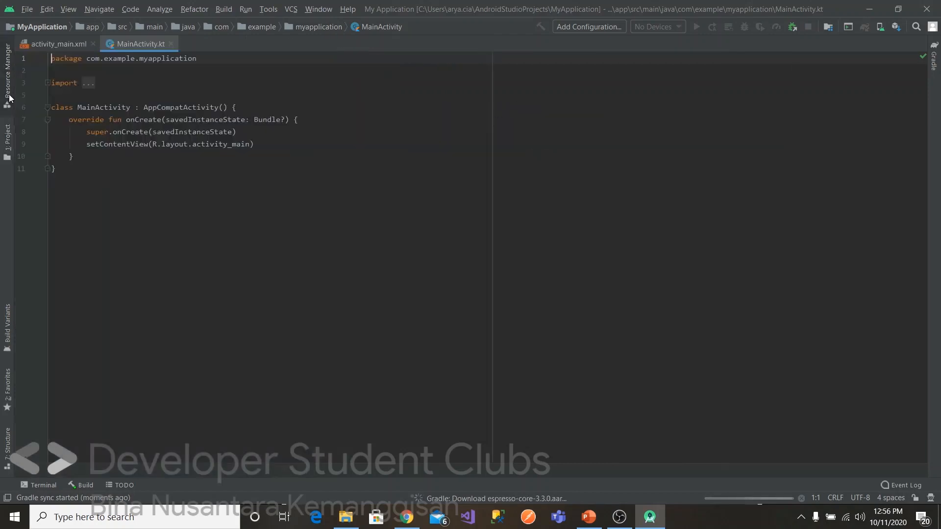
pyautogui.click(7, 138)
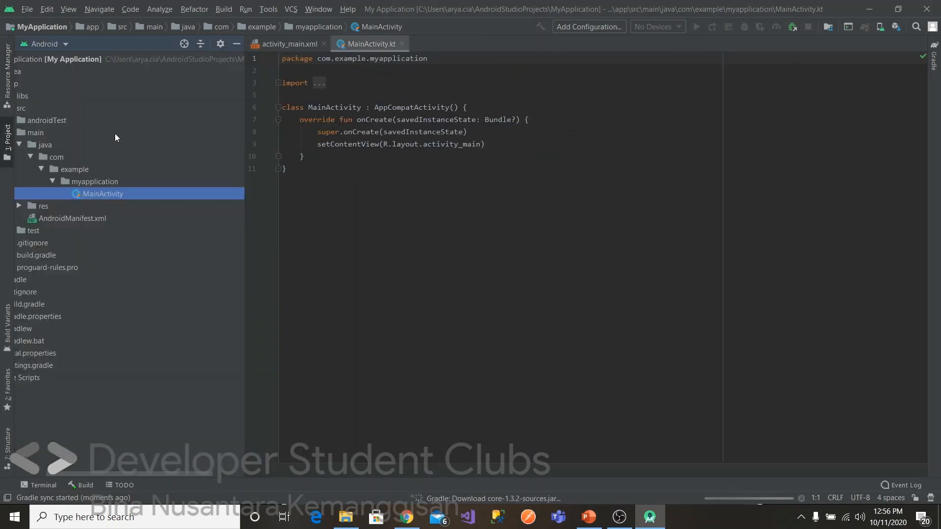
pyautogui.click(427, 131)
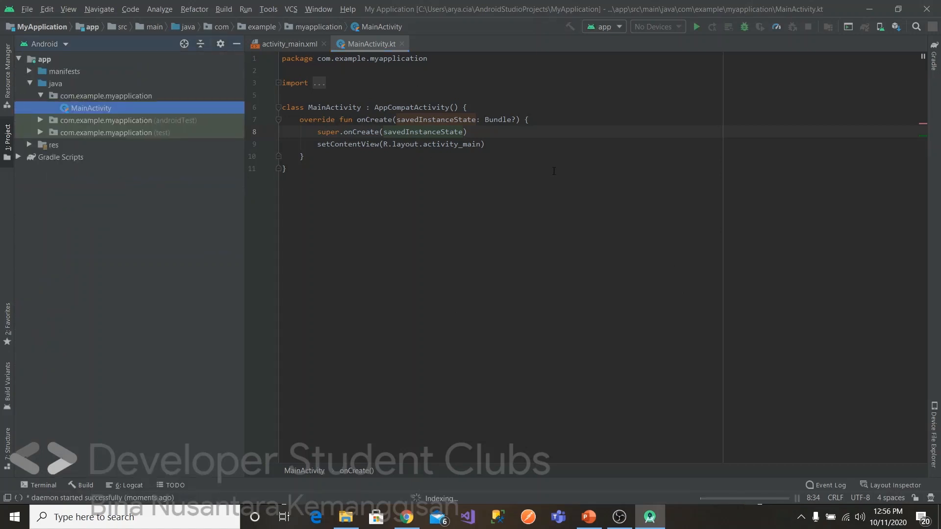
pyautogui.click(543, 190)
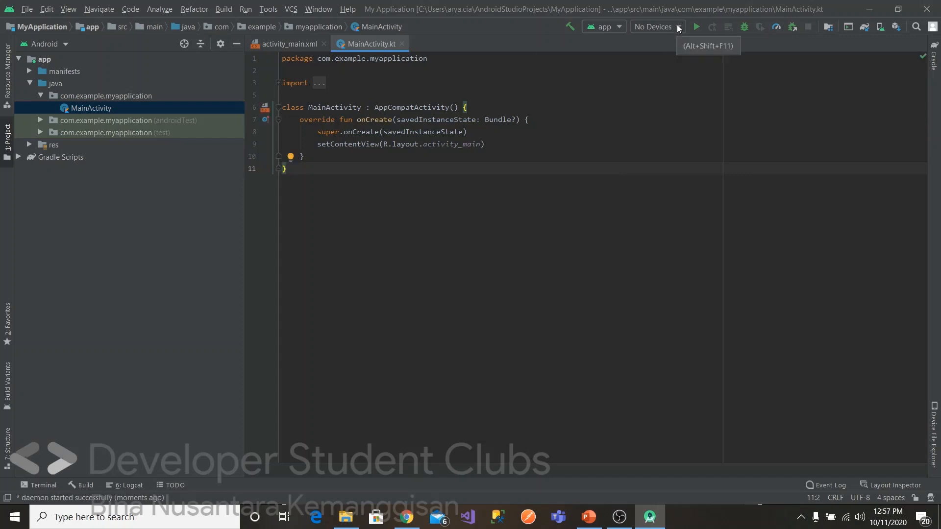
# Step: Open the AVD Manager and start creating a new virtual device
pyautogui.click(678, 27)
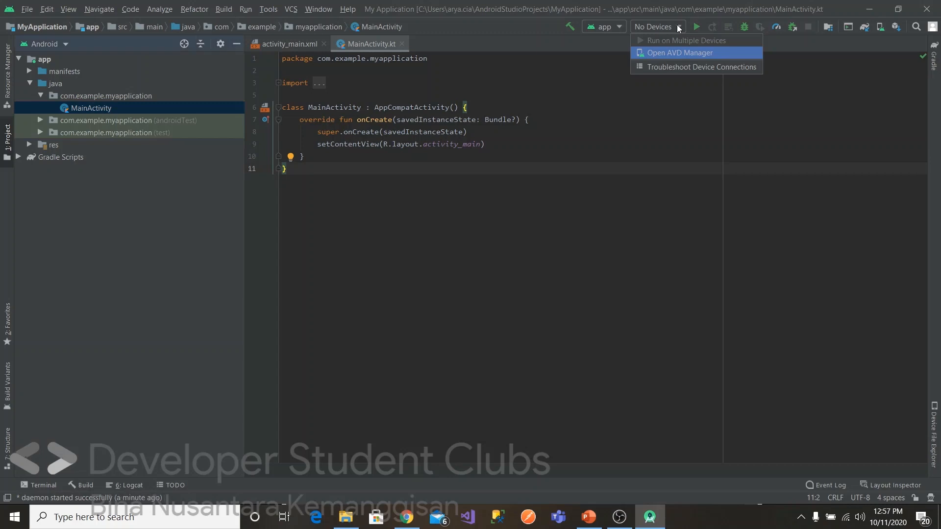
pyautogui.click(668, 53)
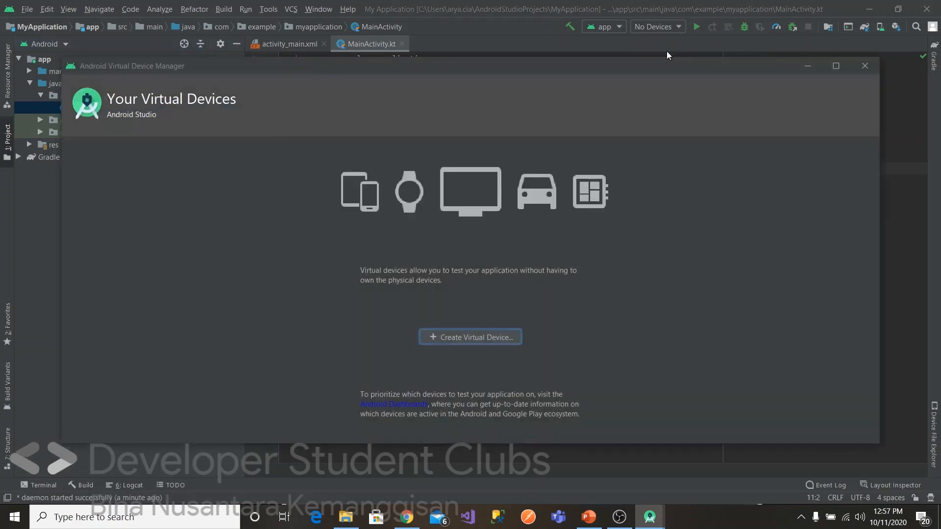
pyautogui.moveTo(567, 65); pyautogui.dragTo(592, 63)
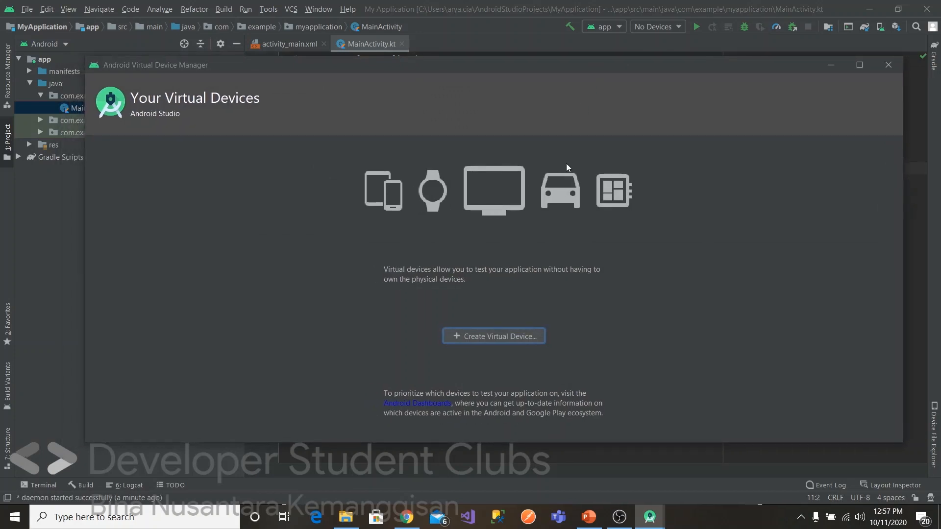
pyautogui.click(500, 332)
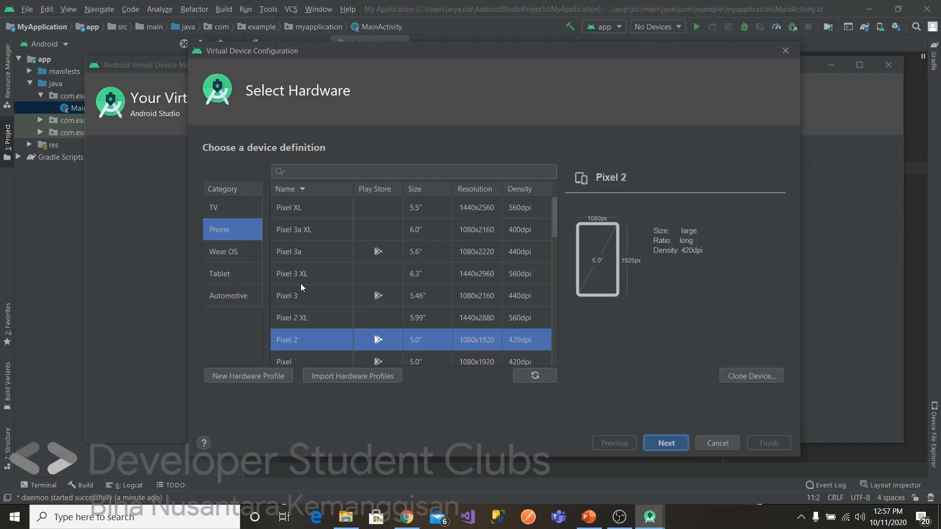
# Step: Browse the device categories and choose the Pixel 3 phone as the virtual device's hardware definition
pyautogui.scroll(-2, 301, 283)
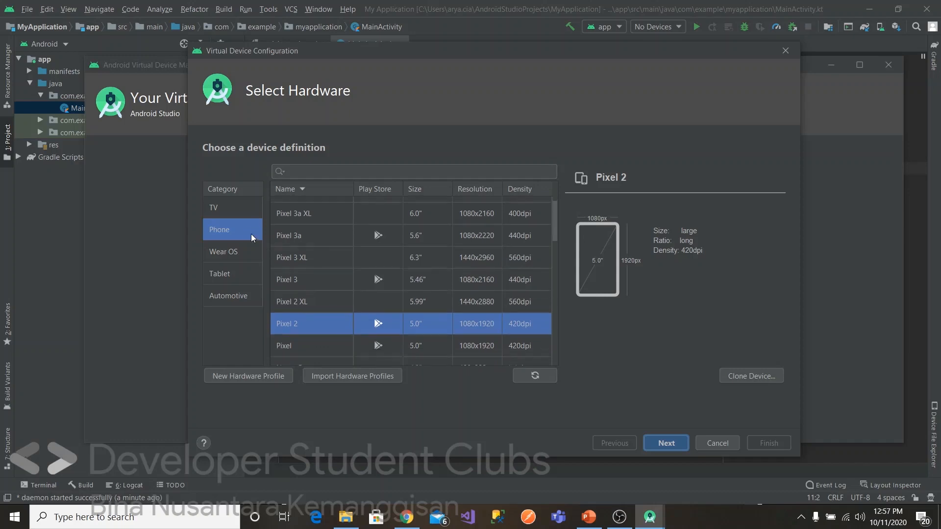
pyautogui.click(231, 214)
pyautogui.click(229, 231)
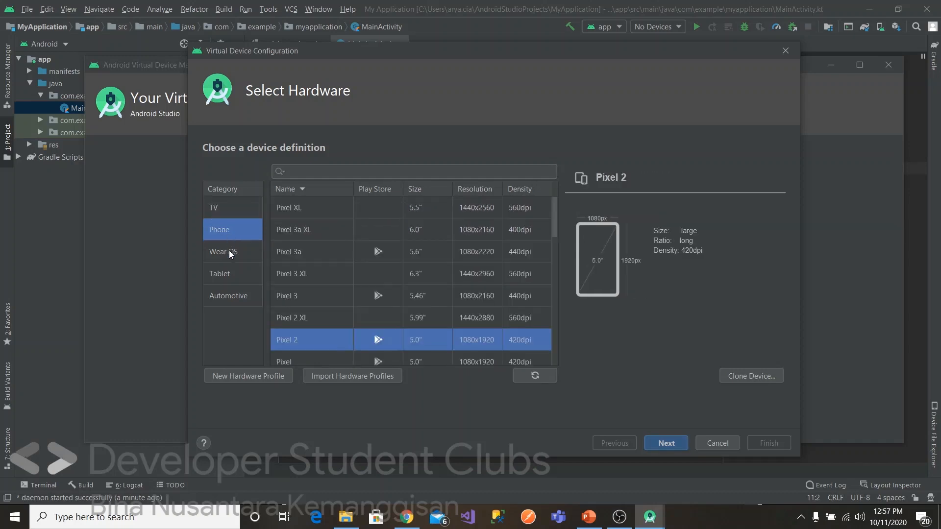
pyautogui.click(229, 251)
pyautogui.click(236, 230)
pyautogui.scroll(-2, 316, 277)
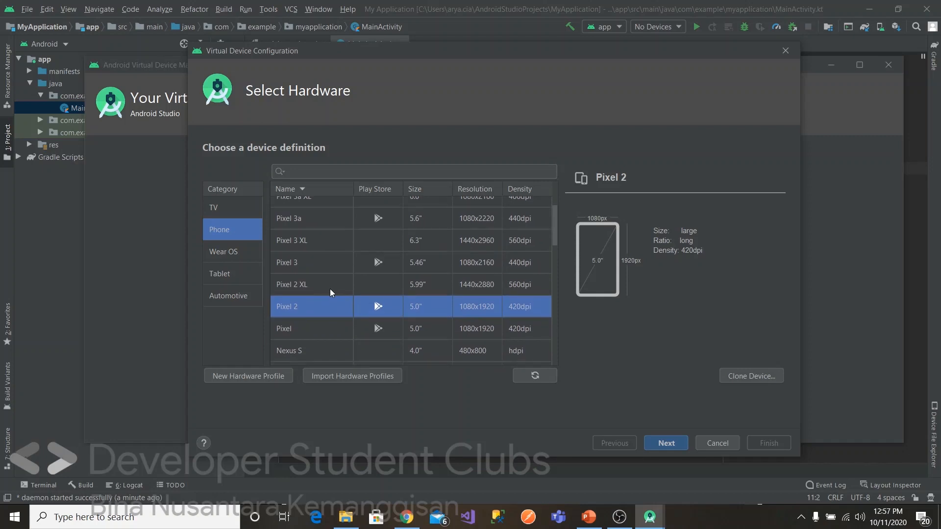
pyautogui.scroll(-1, 310, 286)
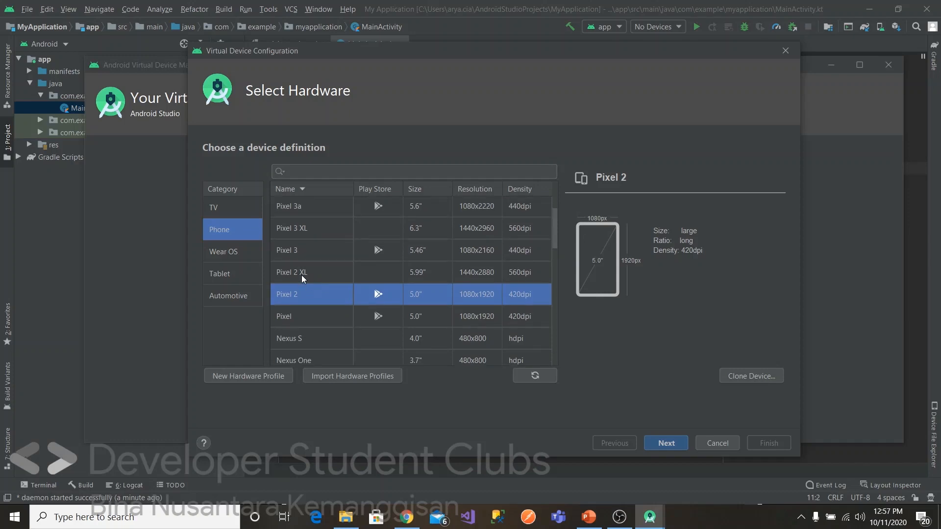
pyautogui.click(303, 250)
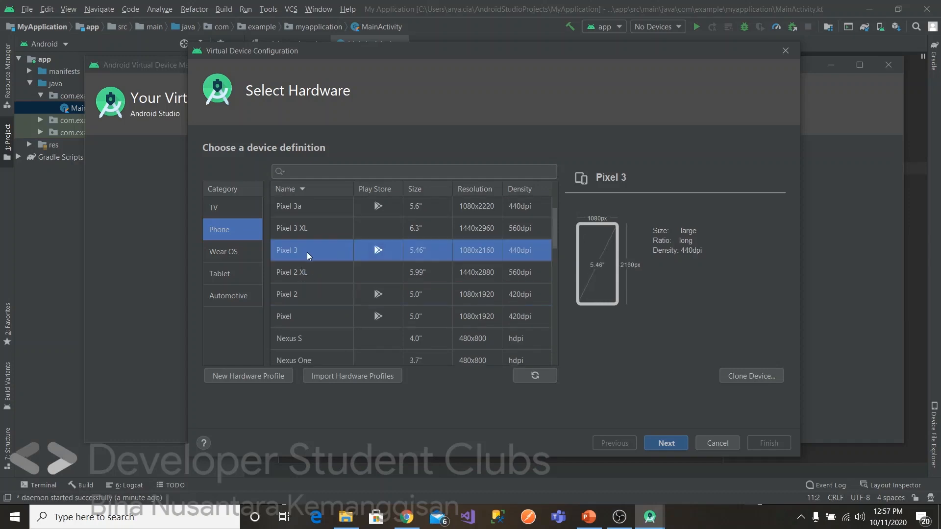
pyautogui.scroll(2, 307, 251)
pyautogui.scroll(1, 309, 230)
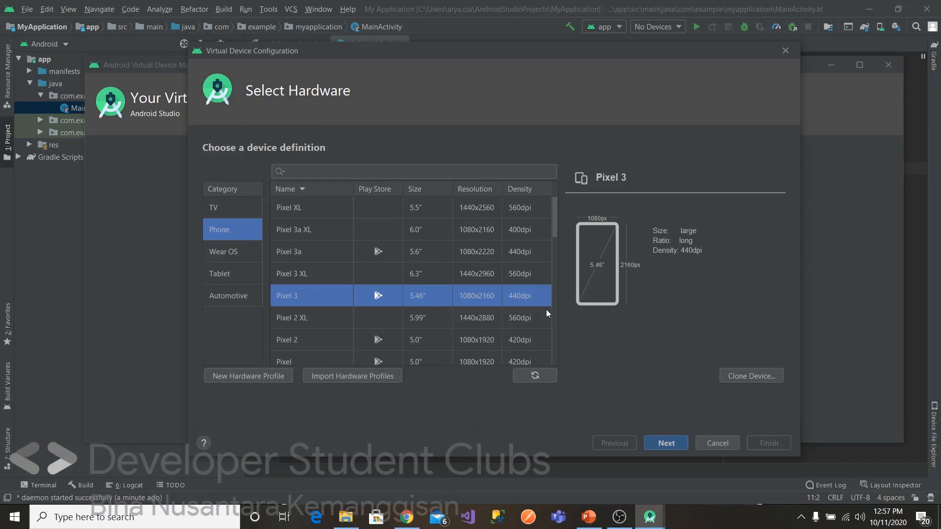
pyautogui.click(658, 443)
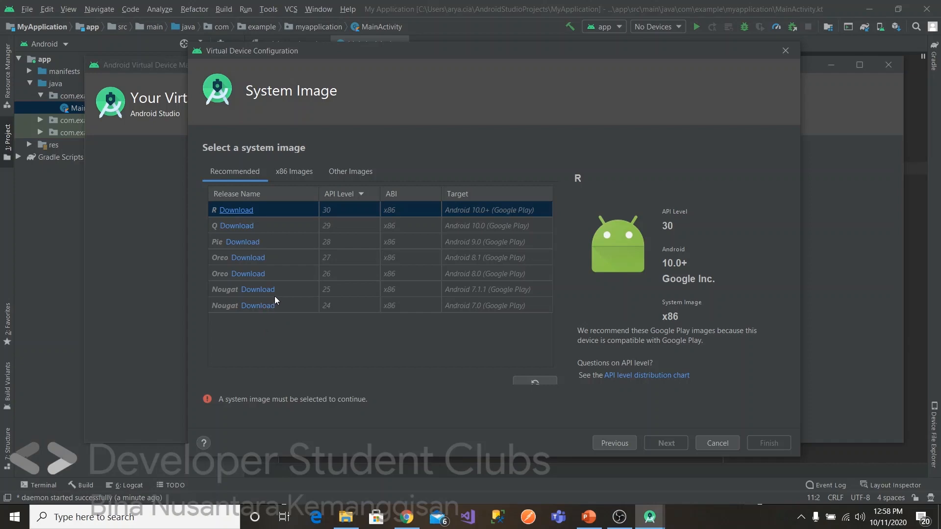
# Step: Download the Nougat API 25 x86 system image, accepting the android-sdk-license, and finish the component installer
pyautogui.click(261, 291)
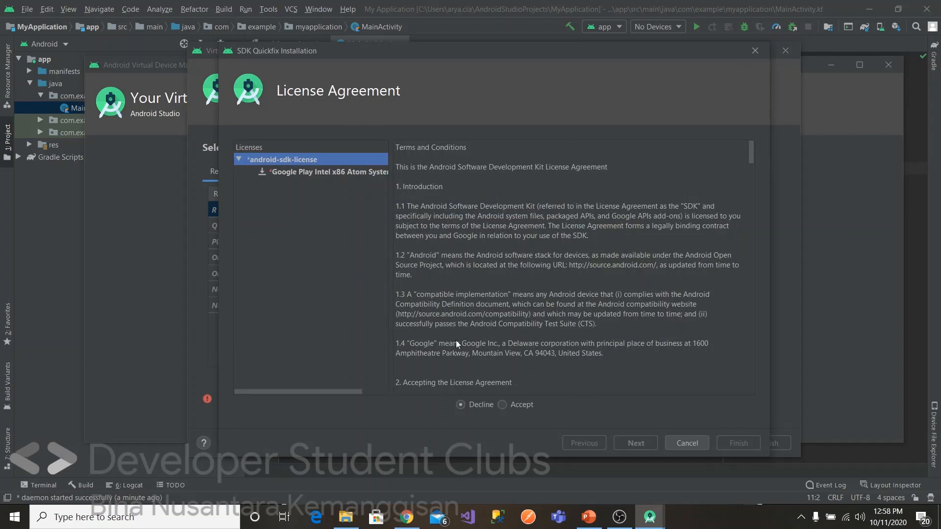
pyautogui.click(503, 405)
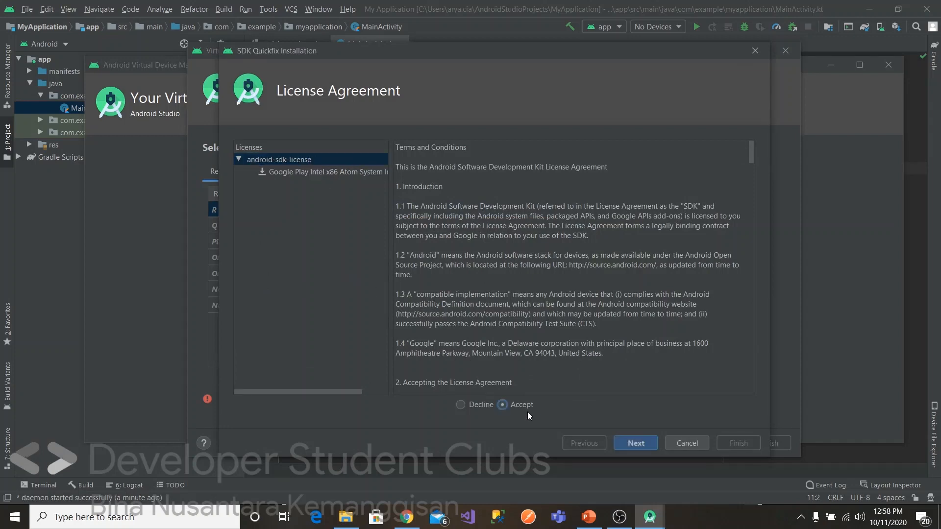
pyautogui.click(634, 444)
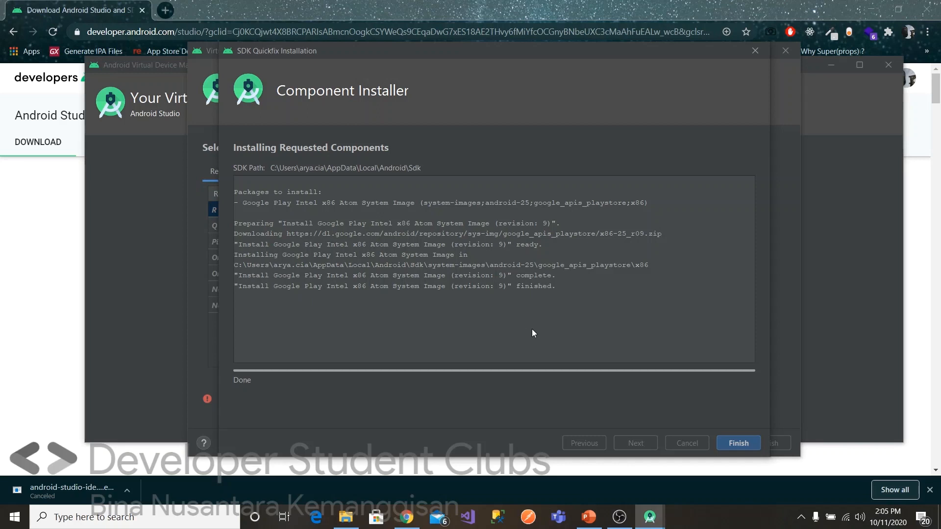
pyautogui.click(745, 440)
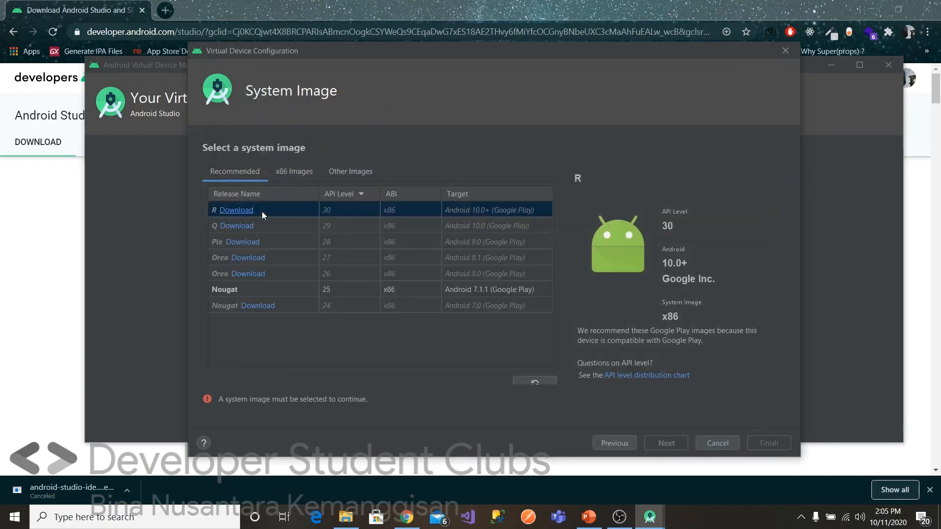
# Step: Select the Nougat API 25 image and create the virtual device Pixel 3 API 25 with portrait orientation and automatic graphics
pyautogui.click(225, 292)
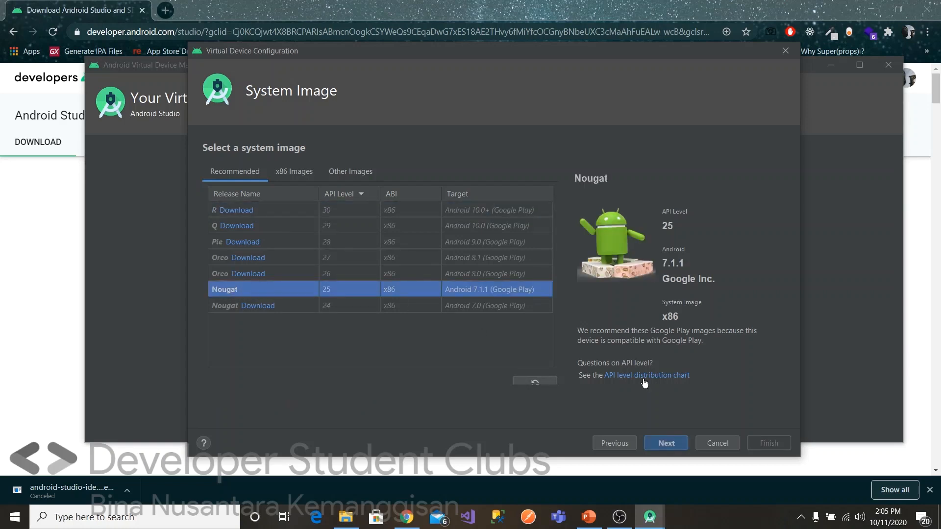
pyautogui.click(663, 443)
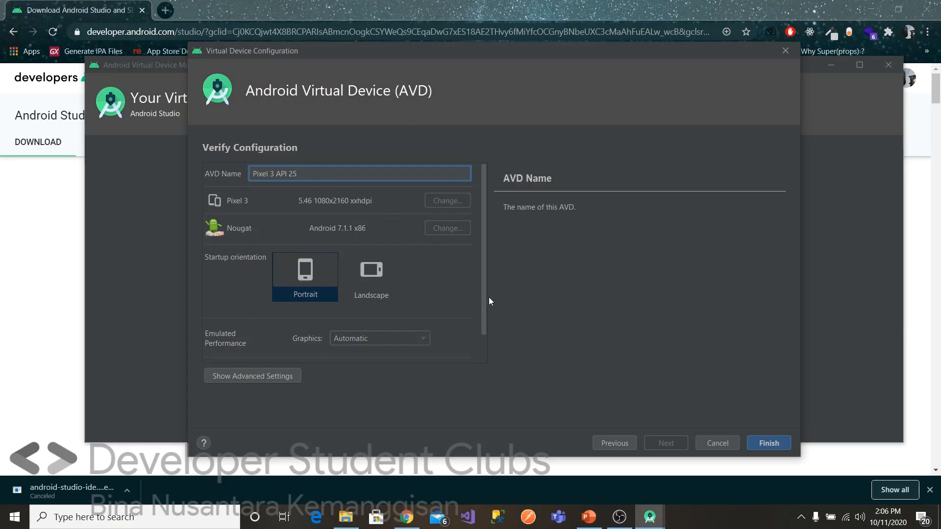
pyautogui.click(767, 443)
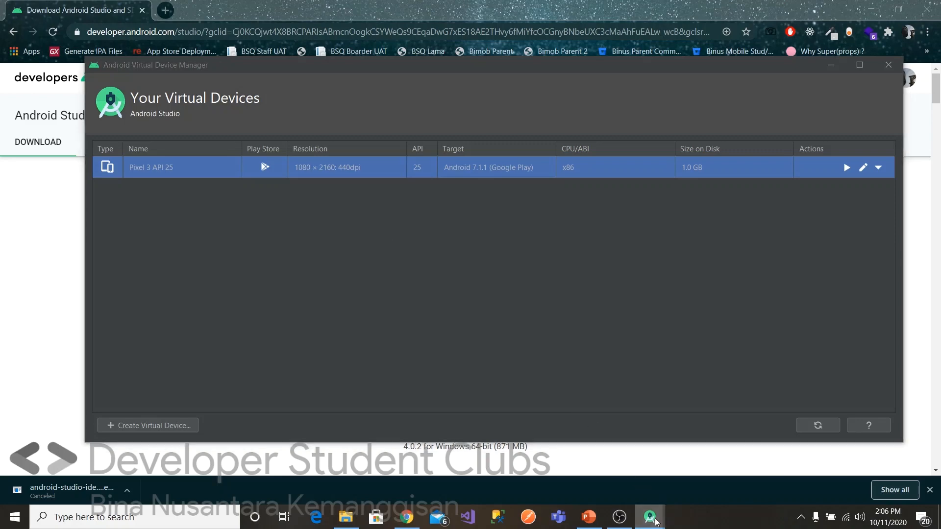
# Step: Bring the MyApplication project window forward, close the Android Virtual Device Manager and return to the MainActivity.kt code
pyautogui.moveTo(658, 514)
pyautogui.click(606, 471)
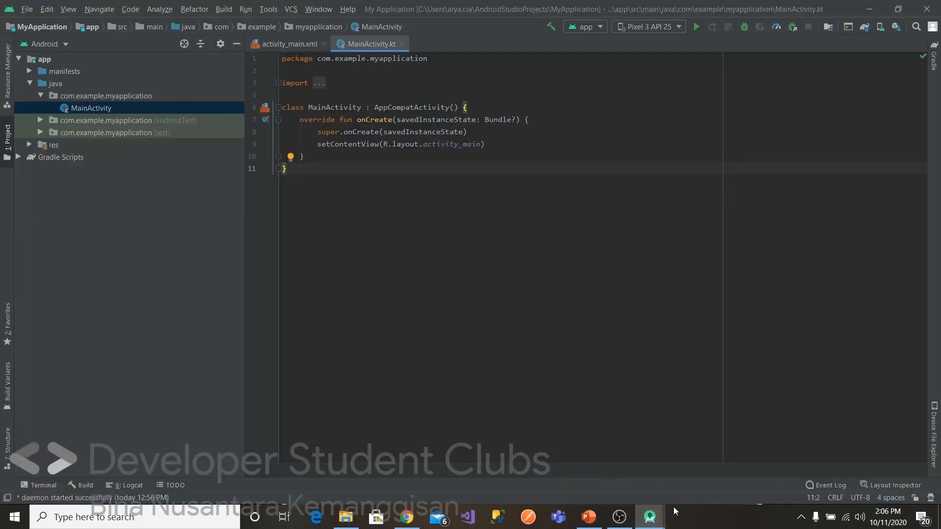
pyautogui.moveTo(652, 510)
pyautogui.click(680, 466)
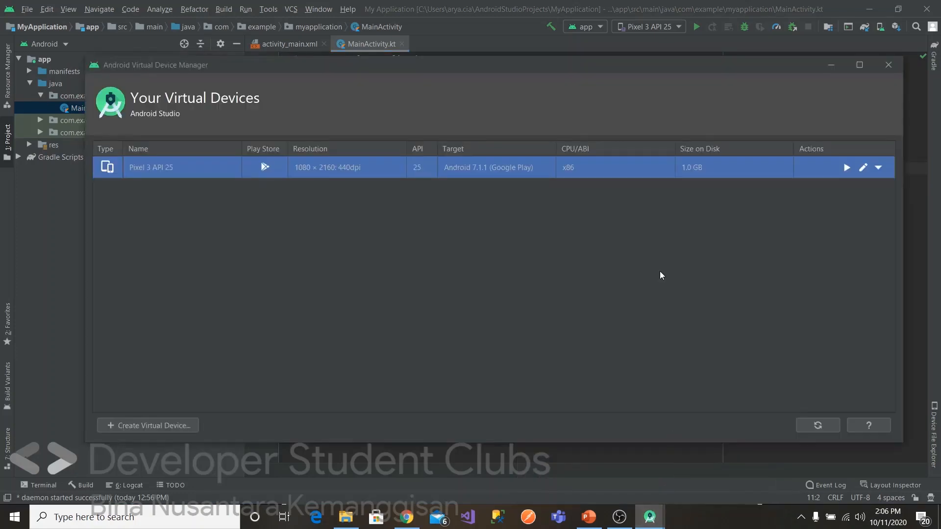
pyautogui.click(889, 65)
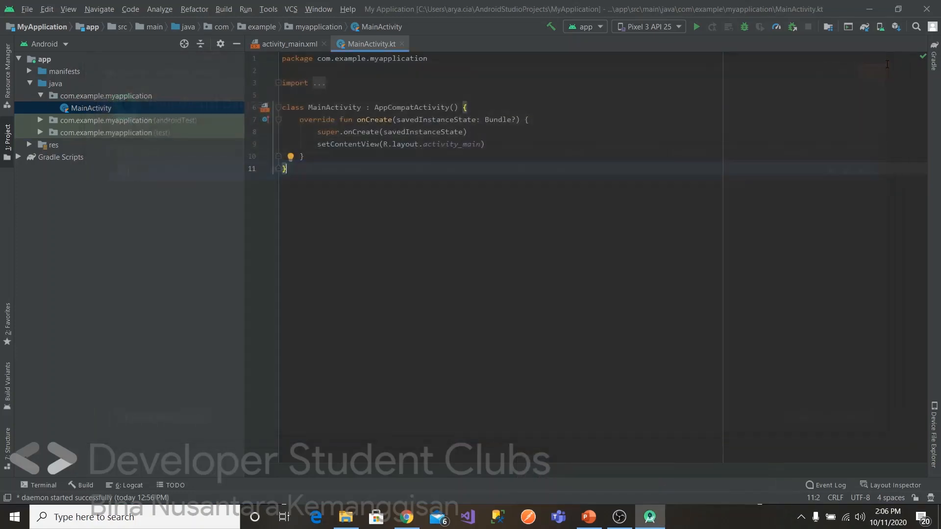
pyautogui.click(639, 112)
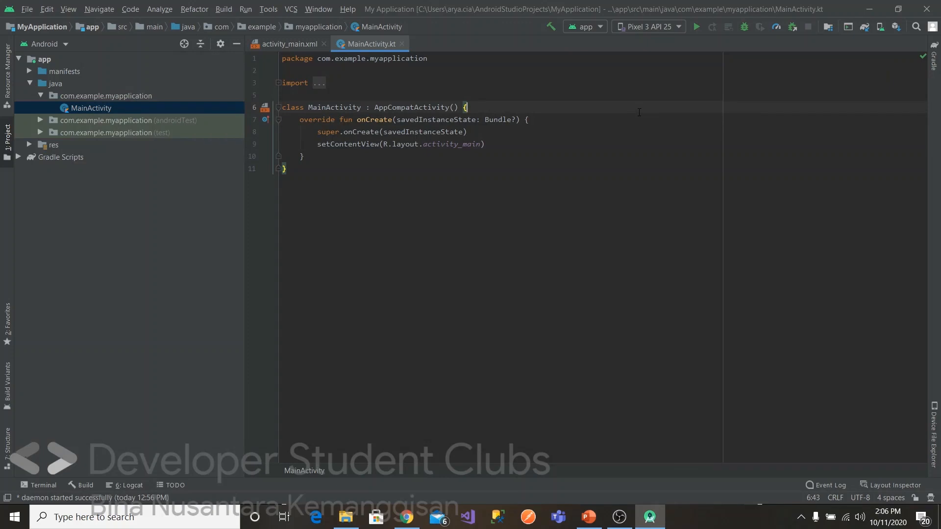
pyautogui.click(699, 28)
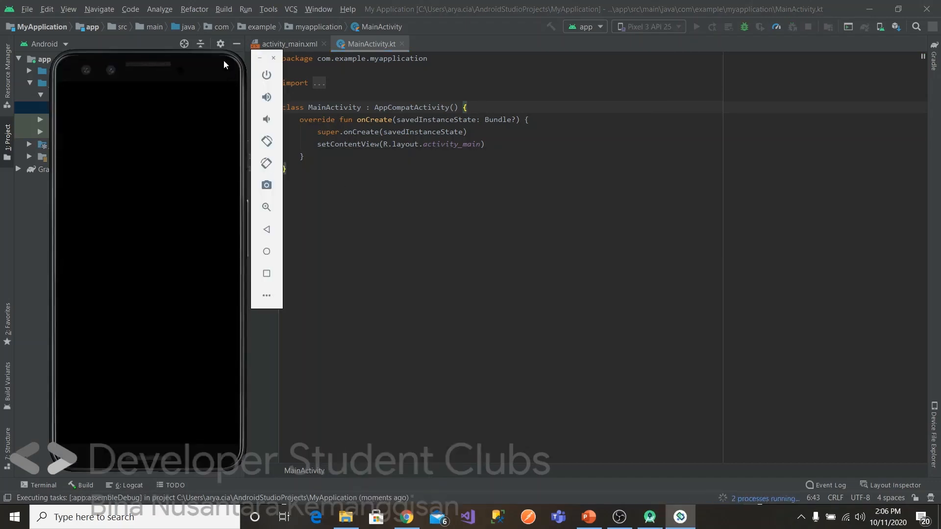
pyautogui.moveTo(201, 57); pyautogui.dragTo(695, 58)
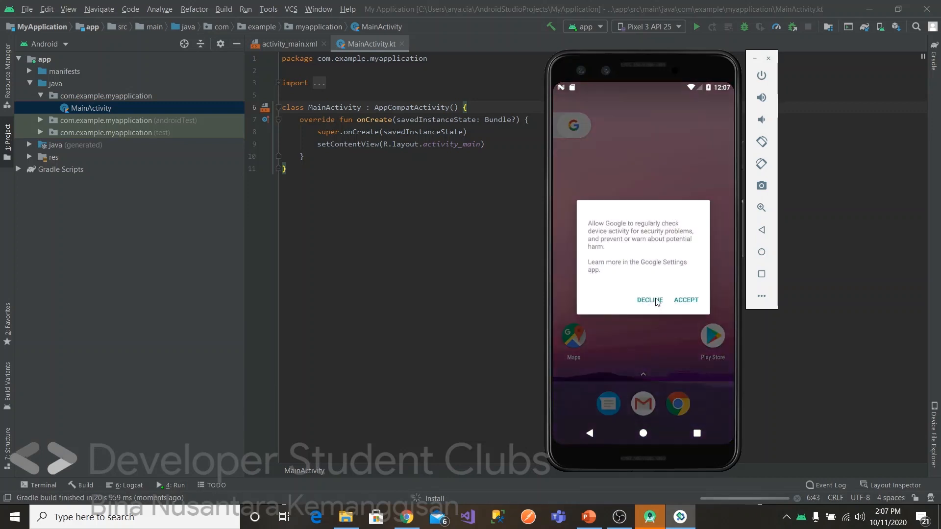
pyautogui.click(696, 301)
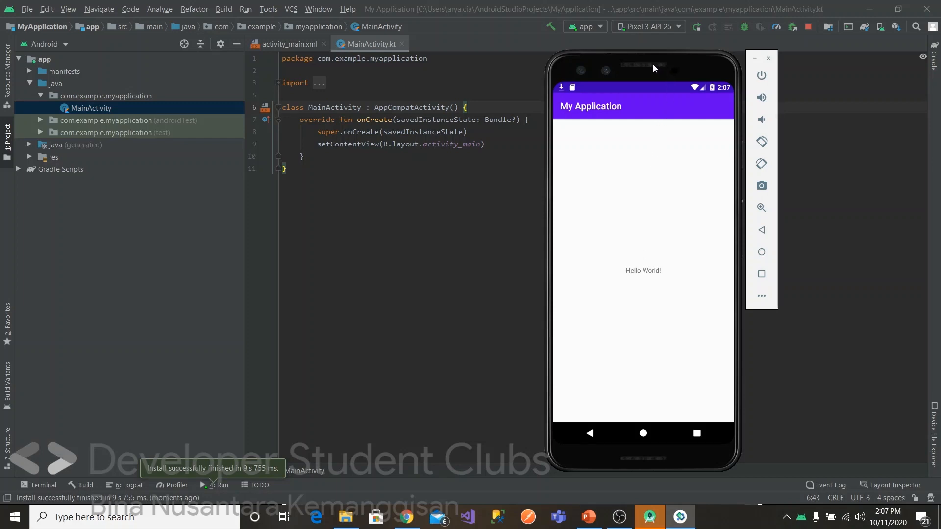
pyautogui.moveTo(633, 62); pyautogui.dragTo(684, 61)
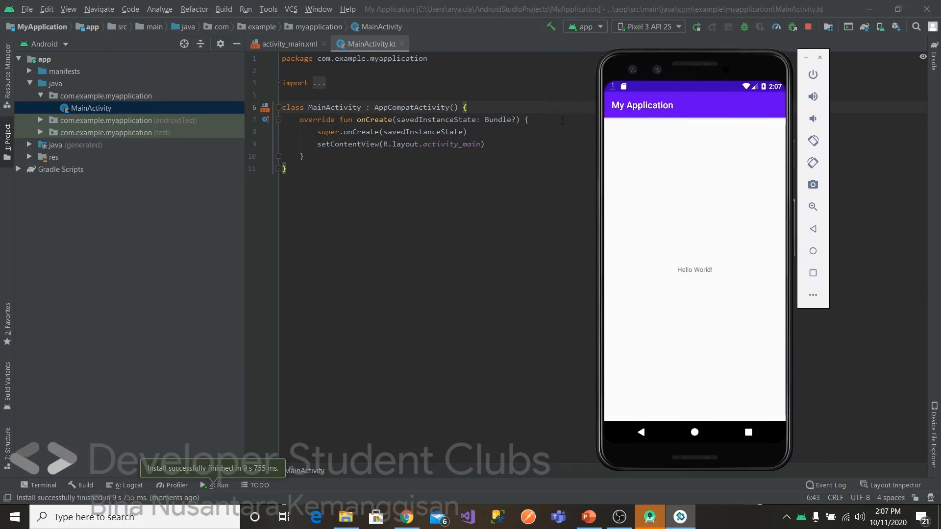